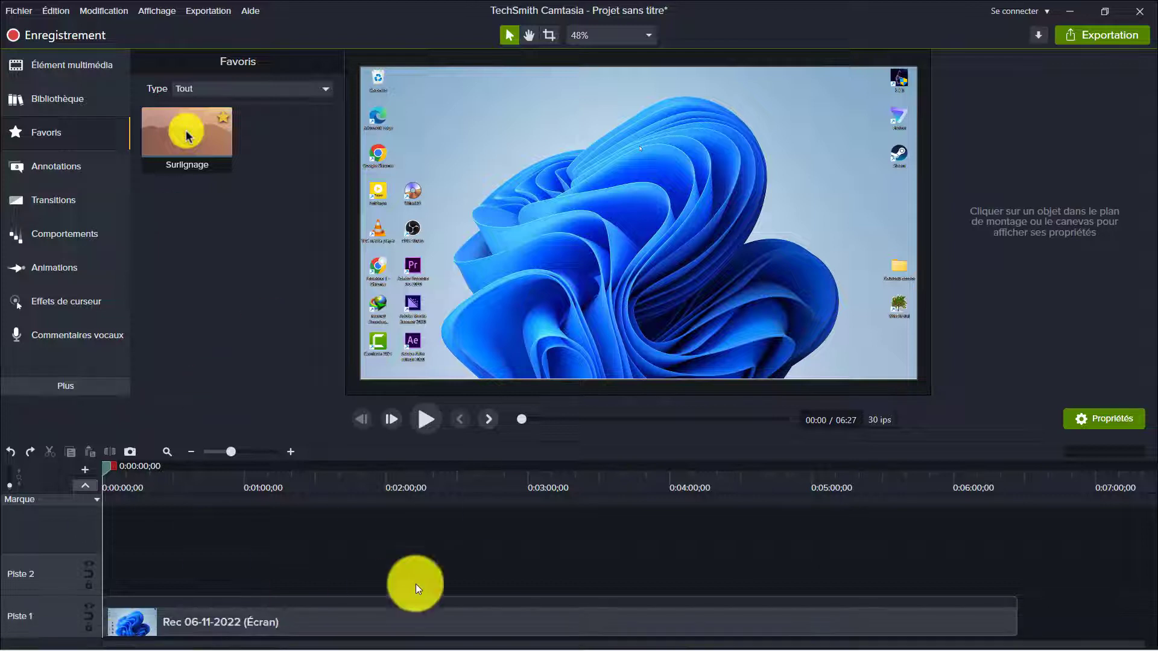
# - Show the project's media bin and look at the file dialog for importing media
pyautogui.click(45, 64)
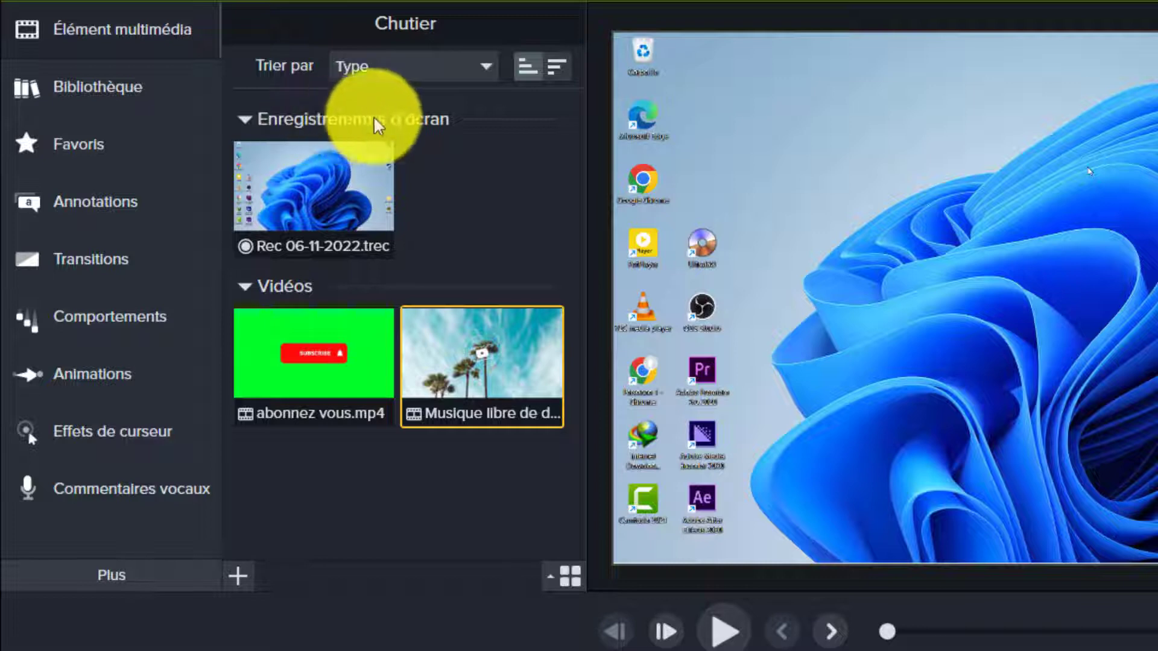
pyautogui.click(481, 211)
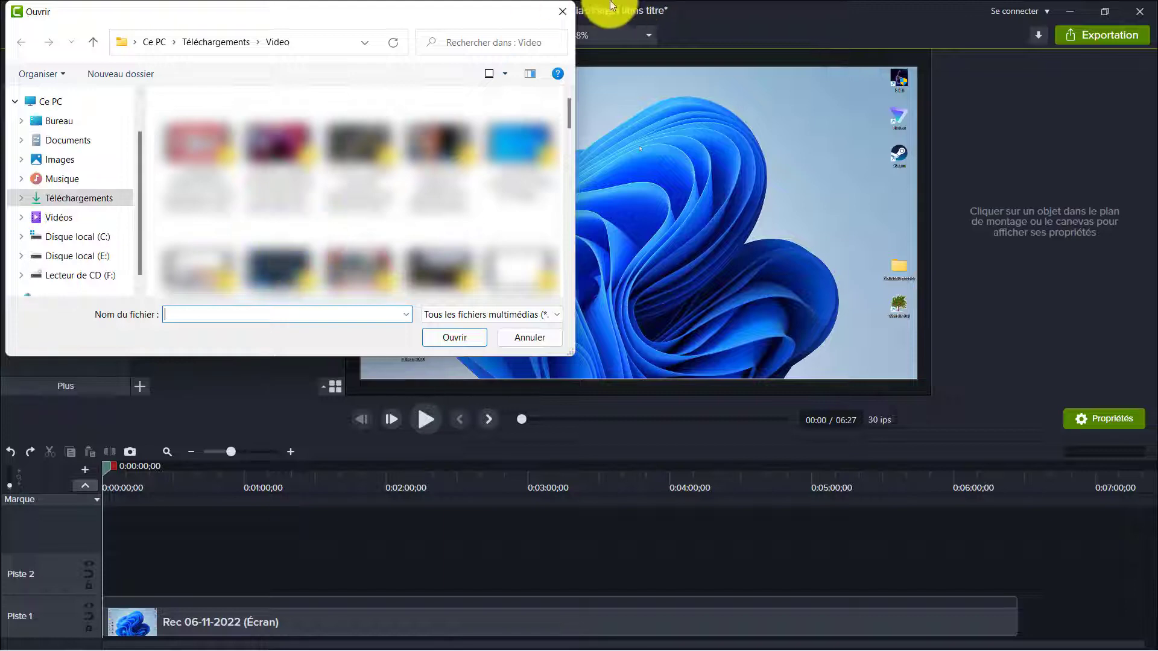
pyautogui.click(563, 13)
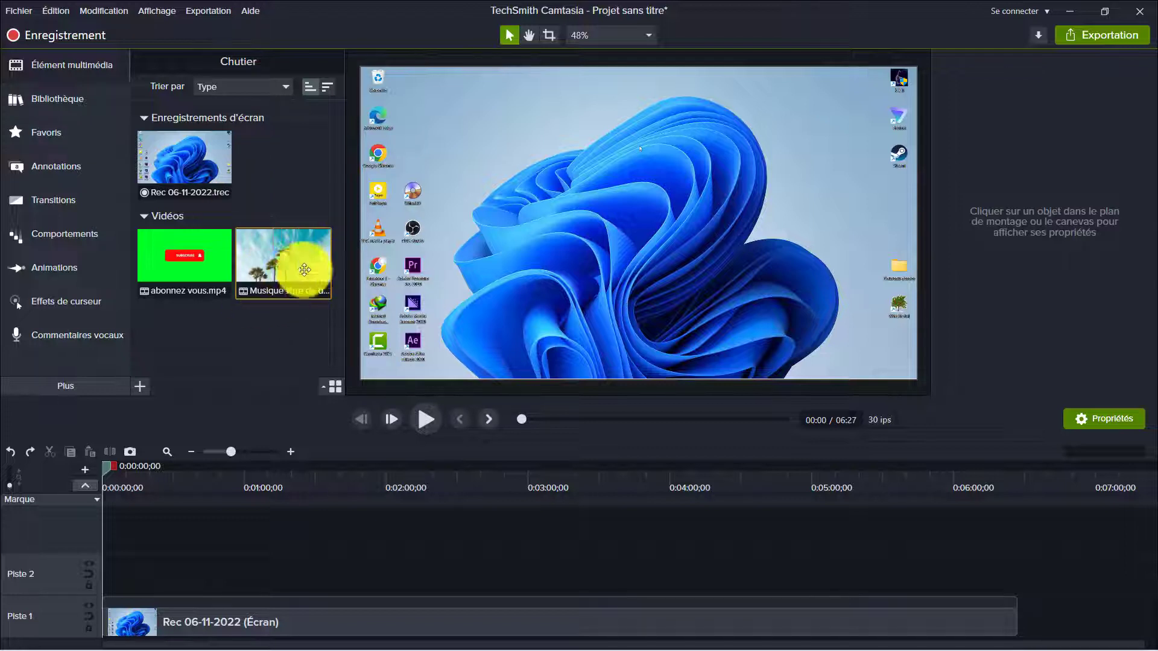
# - Place the "Musique libre de droits" video at the start of Piste 2 and move the playhead to about 0:53
pyautogui.moveTo(299, 267)
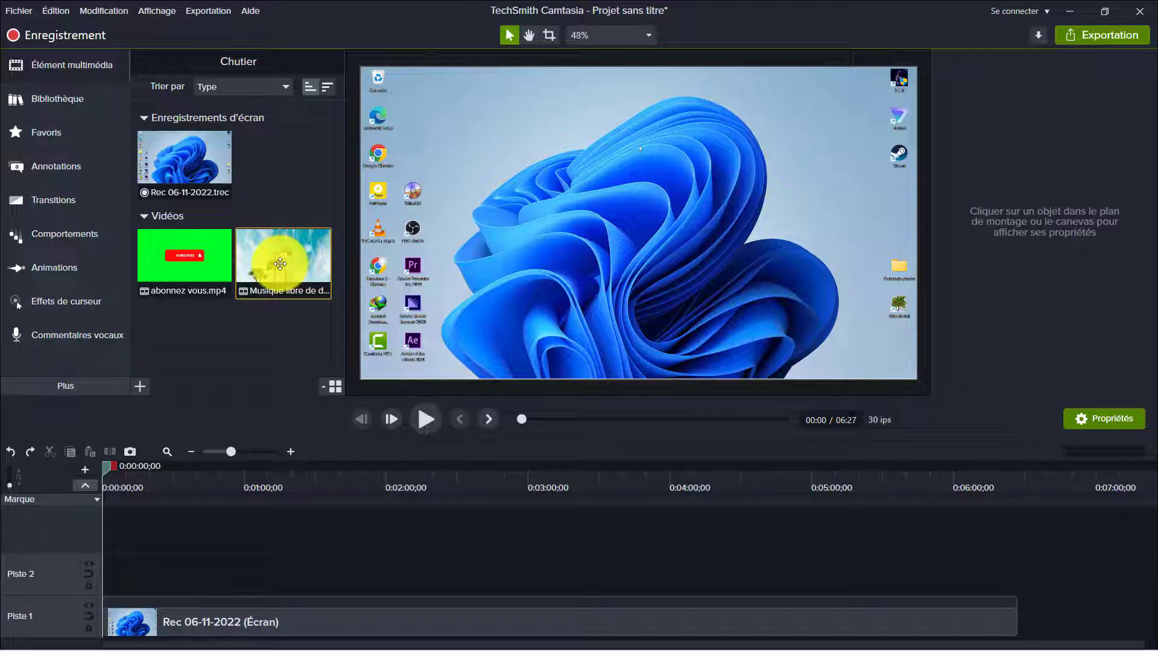
pyautogui.moveTo(279, 263); pyautogui.dragTo(120, 579)
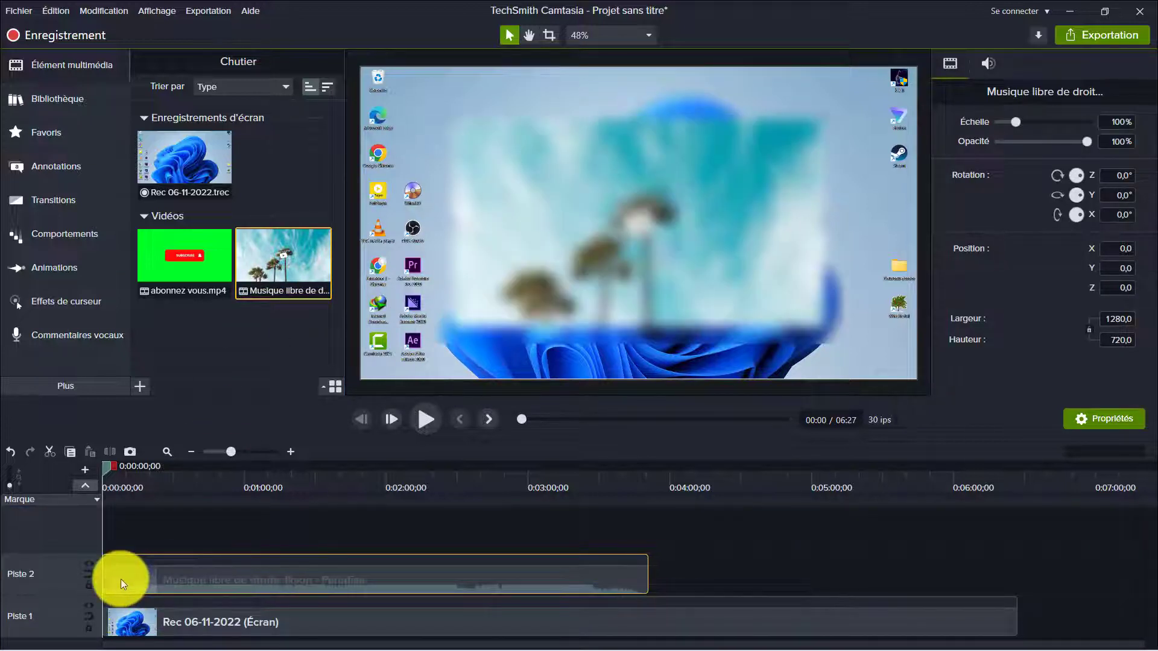
pyautogui.moveTo(107, 471); pyautogui.dragTo(231, 491)
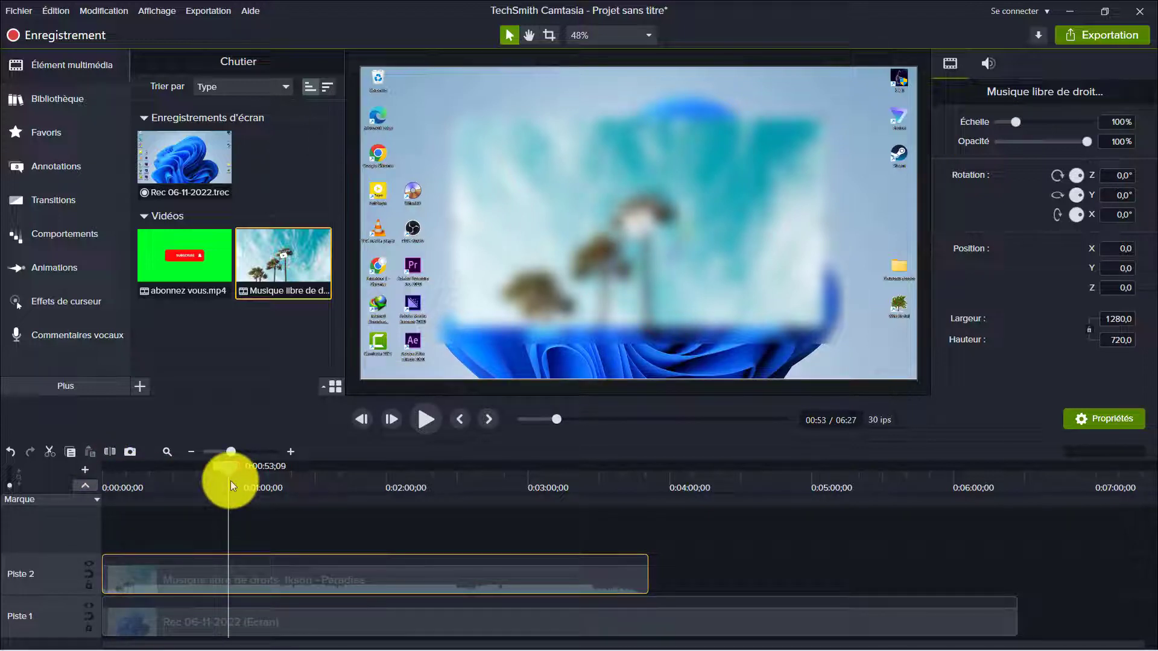
# - Separate the music clip's audio from its video and delete the video part on Piste 2
pyautogui.rightClick(321, 573)
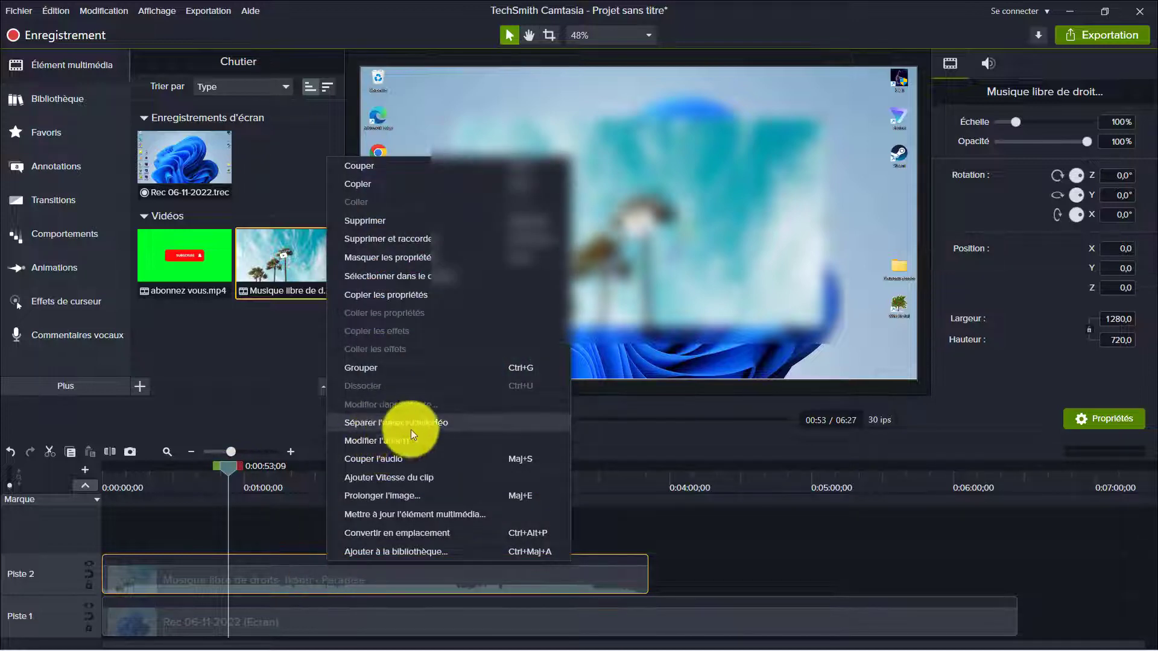
pyautogui.click(428, 422)
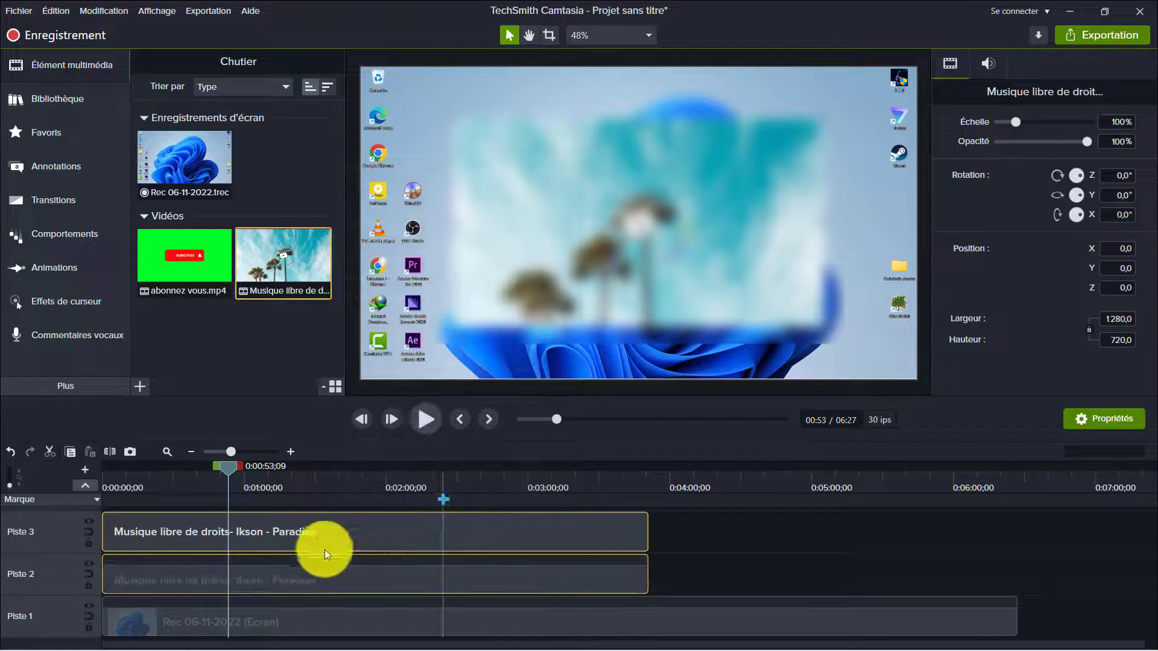
pyautogui.click(588, 574)
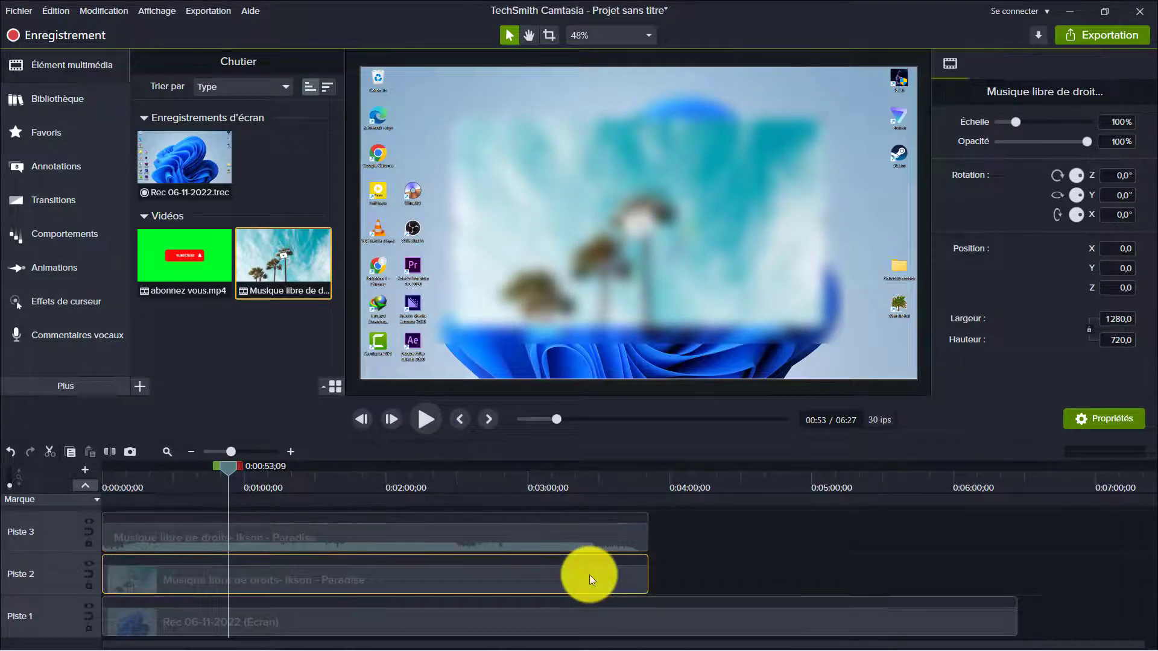
pyautogui.press('Delete')
# - Move the music audio from Piste 3 down to Piste 2 and preview the timeline from about 1:51
pyautogui.moveTo(469, 545); pyautogui.dragTo(476, 599)
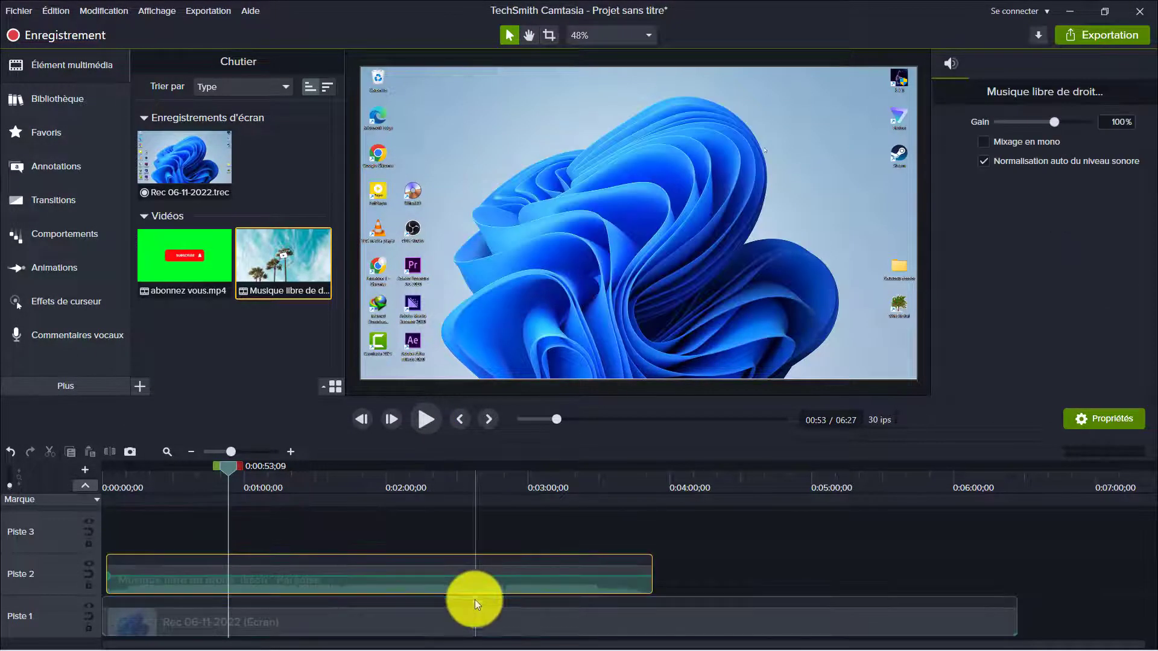
pyautogui.moveTo(230, 473); pyautogui.dragTo(395, 424)
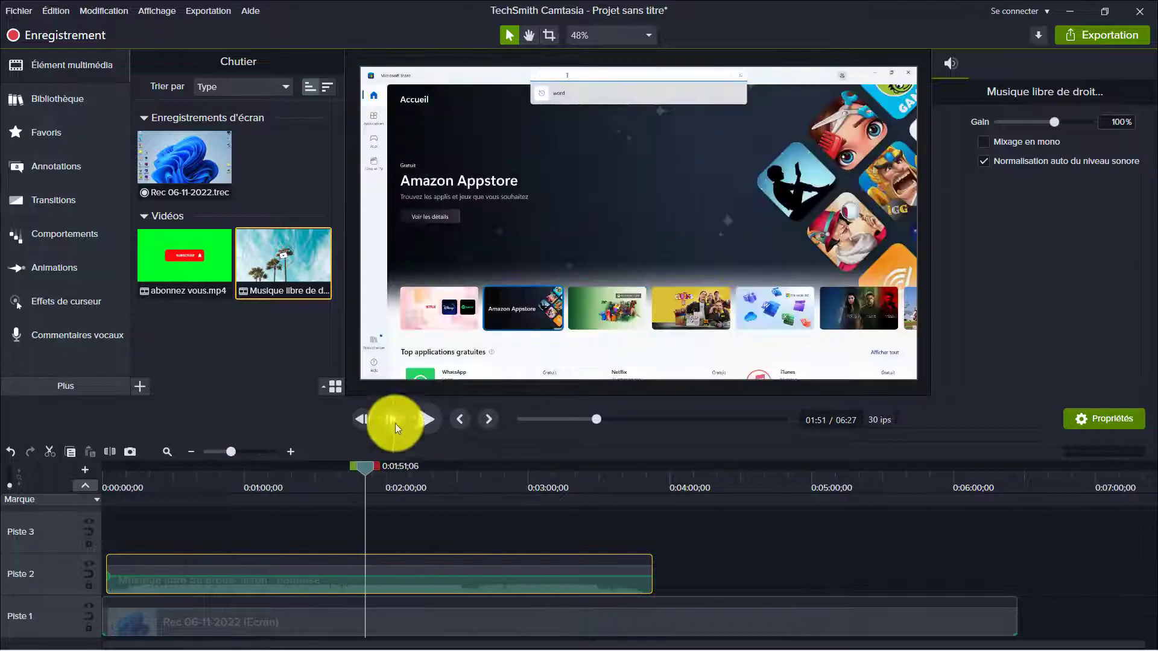
pyautogui.click(429, 420)
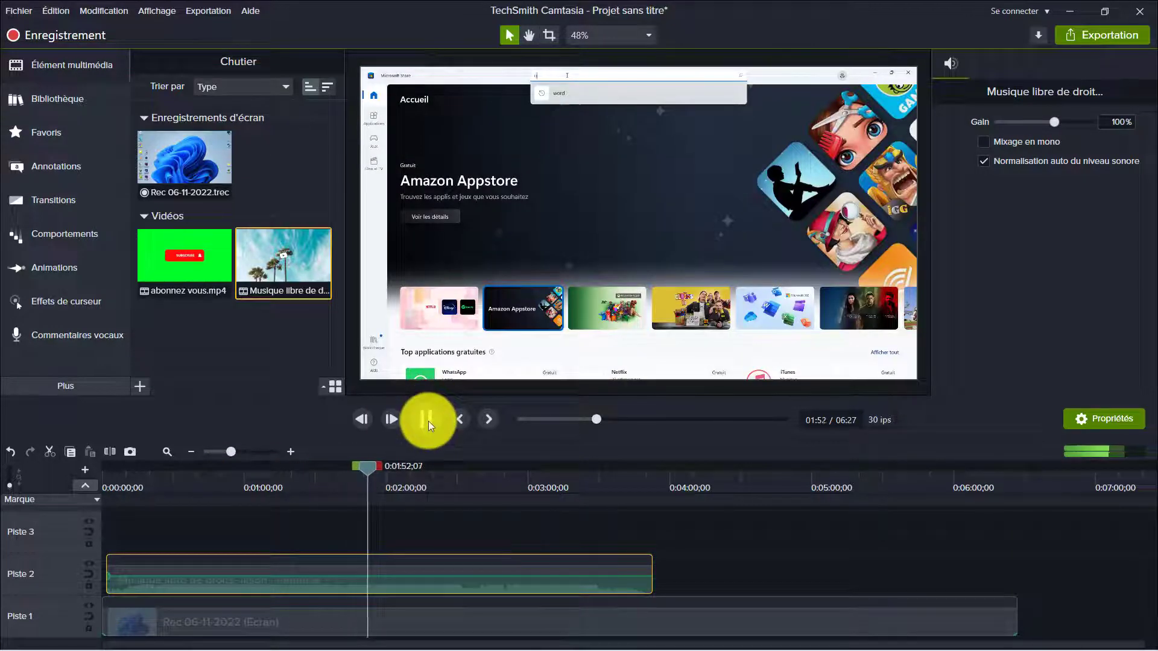
pyautogui.click(428, 421)
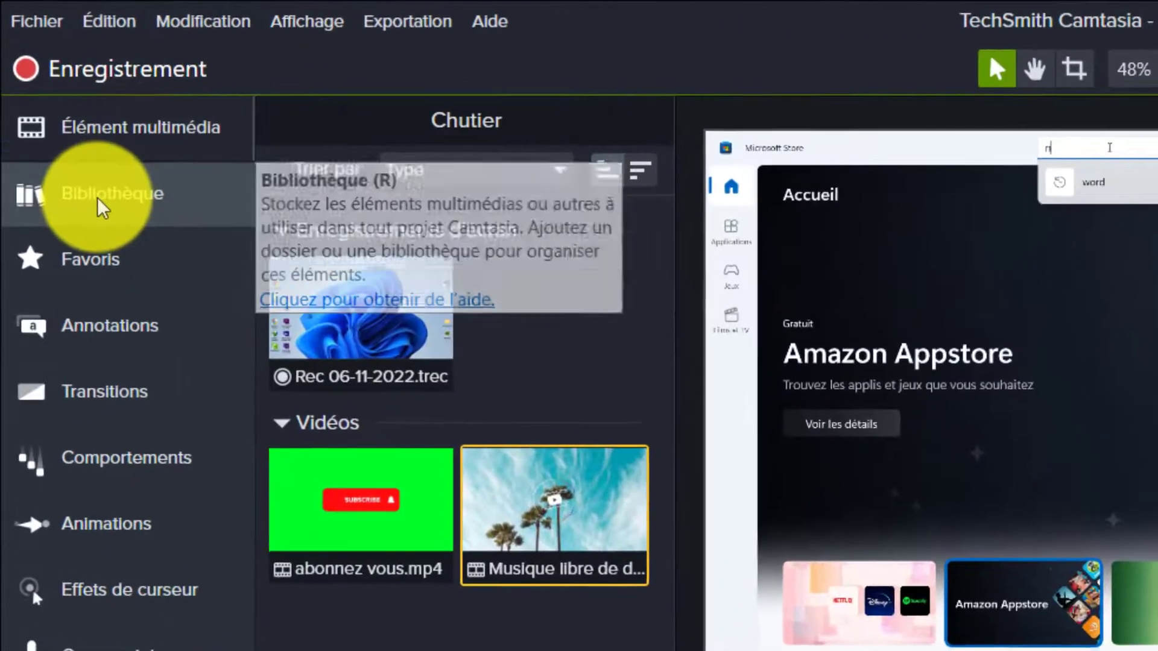
# - Browse the Intros folder of the Camtasia 2021 library
pyautogui.click(68, 141)
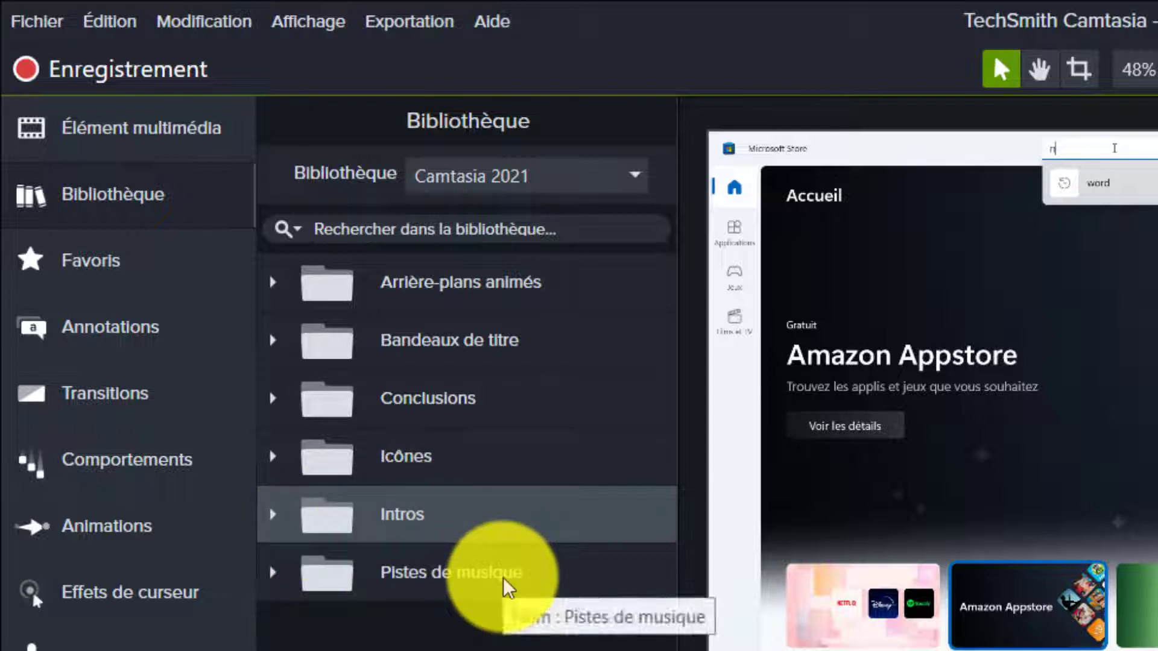
pyautogui.click(272, 519)
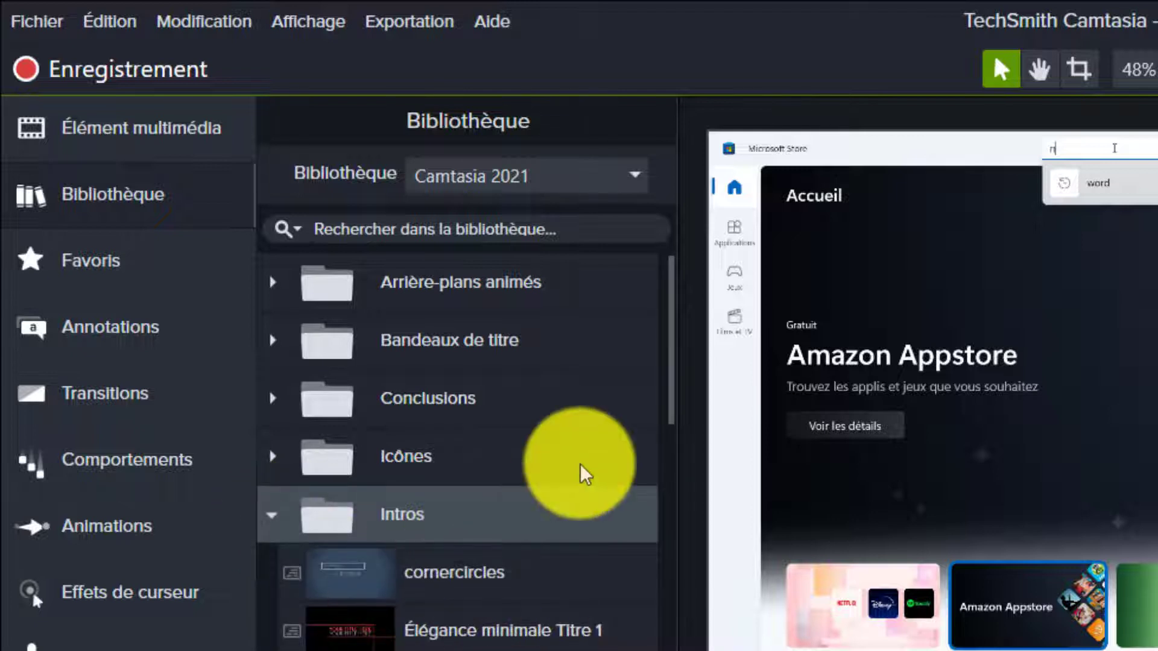
pyautogui.moveTo(672, 380)
pyautogui.mouseDown()
pyautogui.moveTo(666, 513)
pyautogui.moveTo(667, 395)
pyautogui.mouseUp()
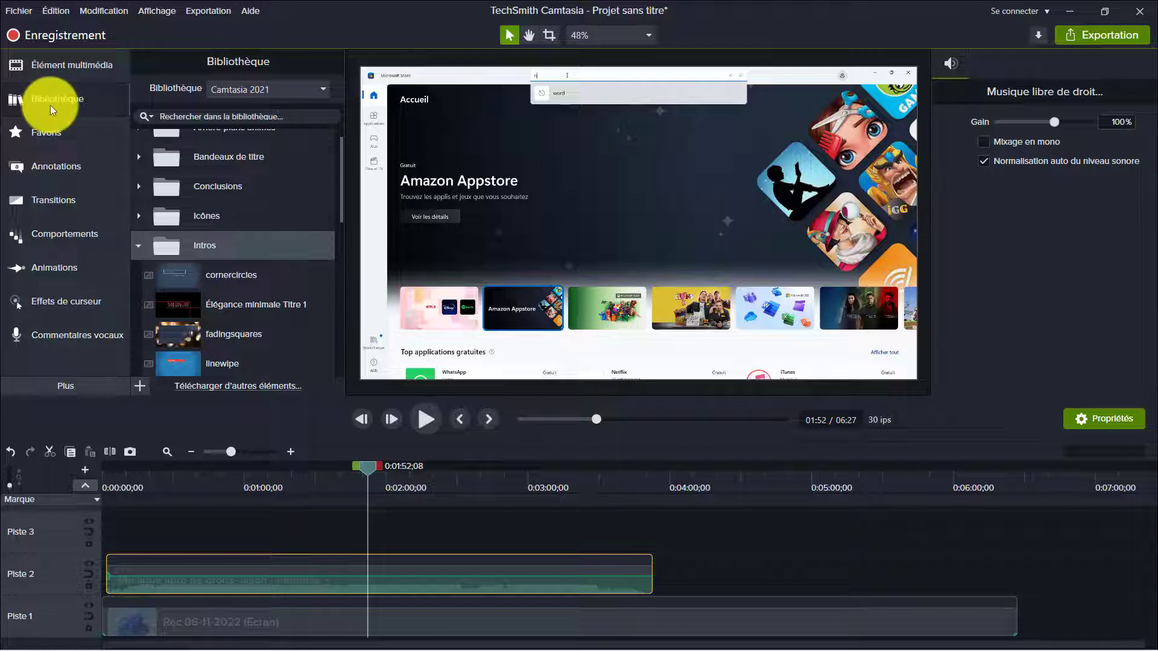
# - Apply the favourite Surlignage cursor effect to the screen recording on Piste 1
pyautogui.click(47, 136)
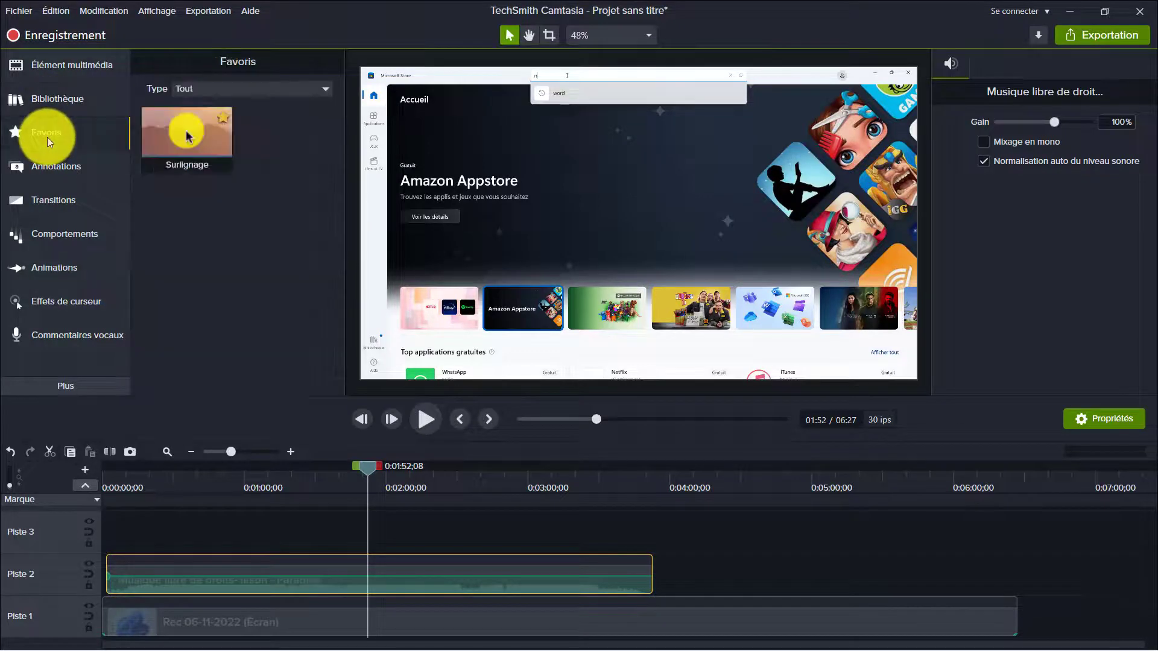
pyautogui.click(199, 134)
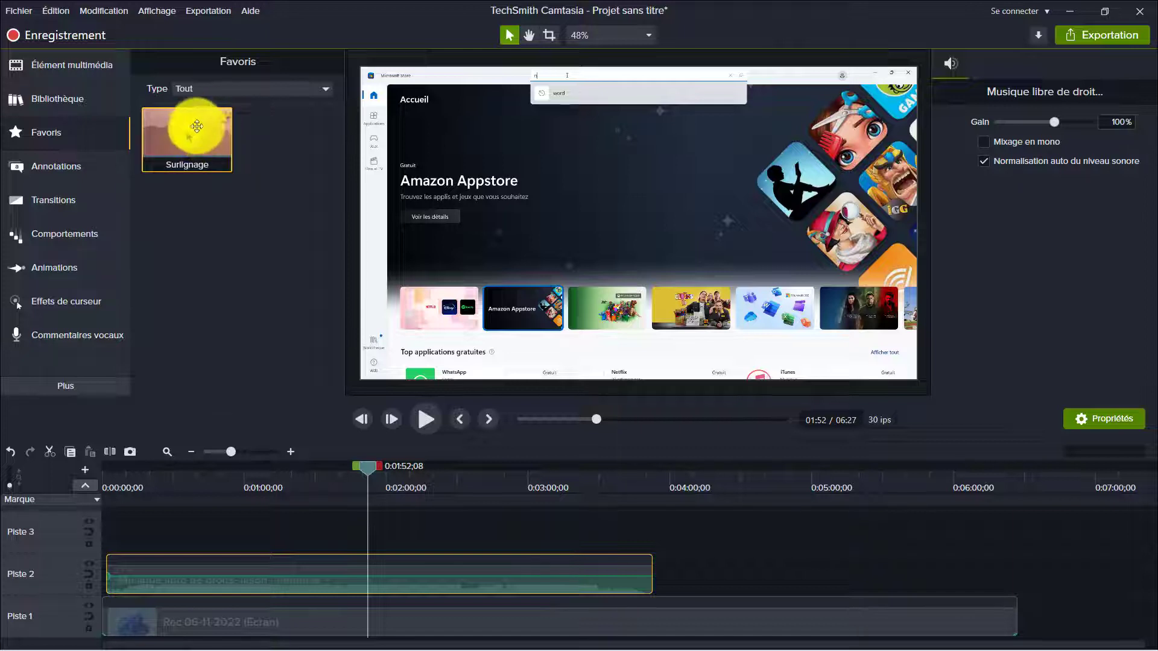
pyautogui.moveTo(188, 128); pyautogui.dragTo(693, 625)
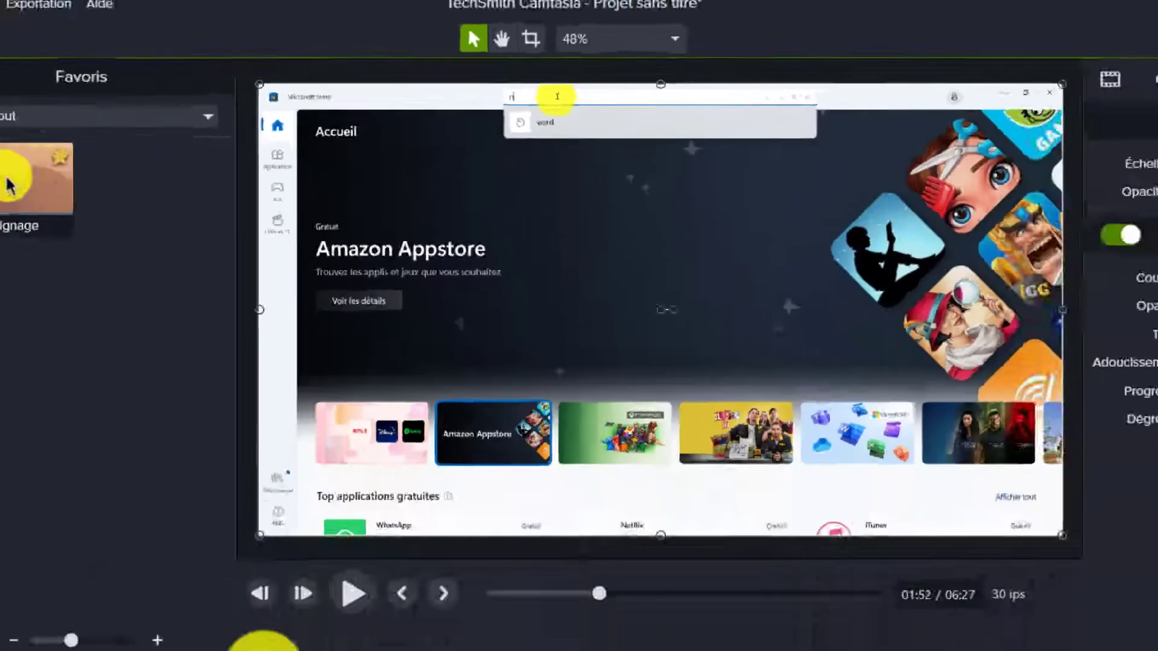
# - At about 2:46, set the cursor highlight's colour to blue #0072FF, its opacity to 83% and its size to 98
pyautogui.moveTo(367, 475); pyautogui.dragTo(495, 477)
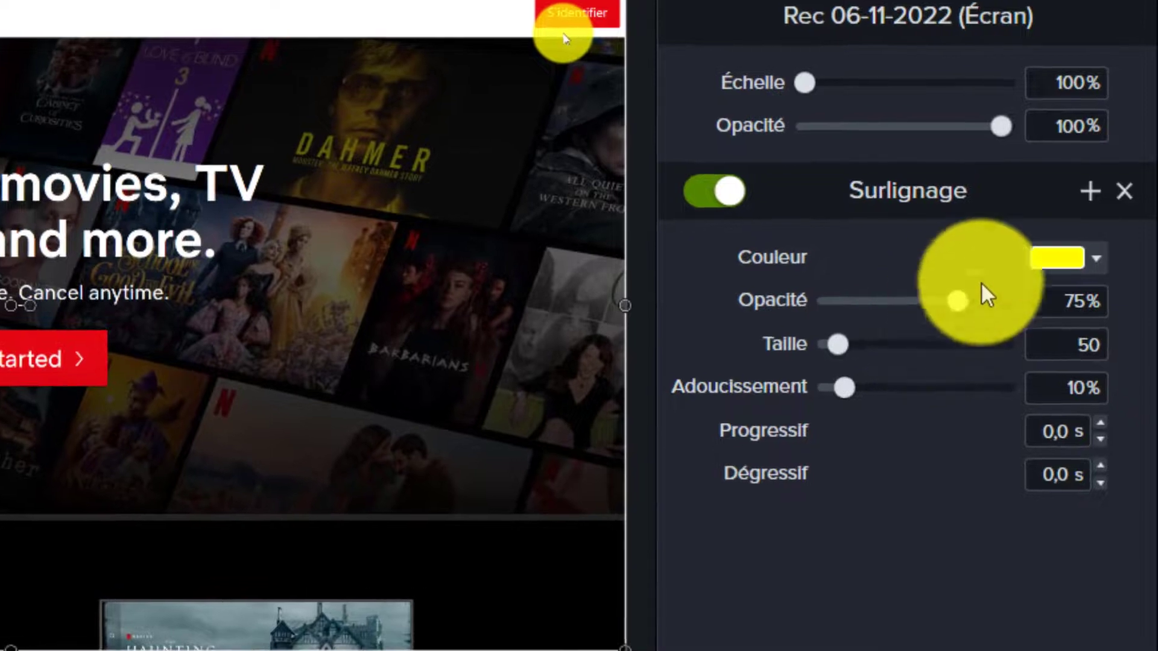
pyautogui.click(1057, 259)
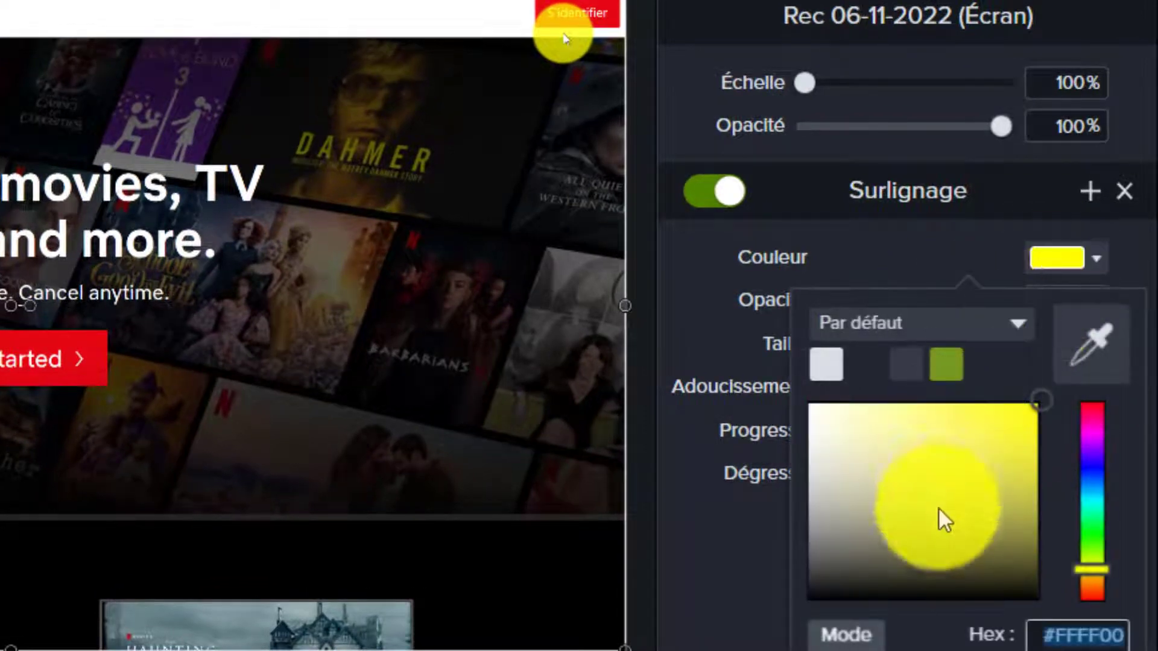
pyautogui.click(1093, 473)
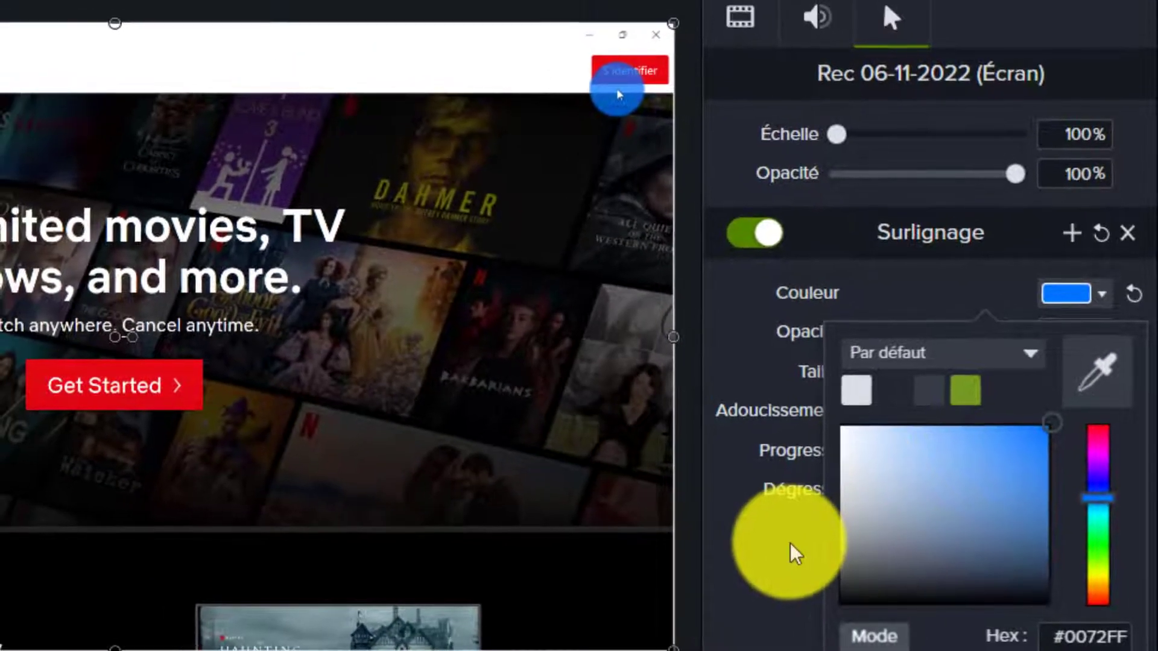
pyautogui.click(949, 263)
pyautogui.moveTo(971, 331); pyautogui.dragTo(1063, 342)
pyautogui.moveTo(870, 377); pyautogui.dragTo(917, 375)
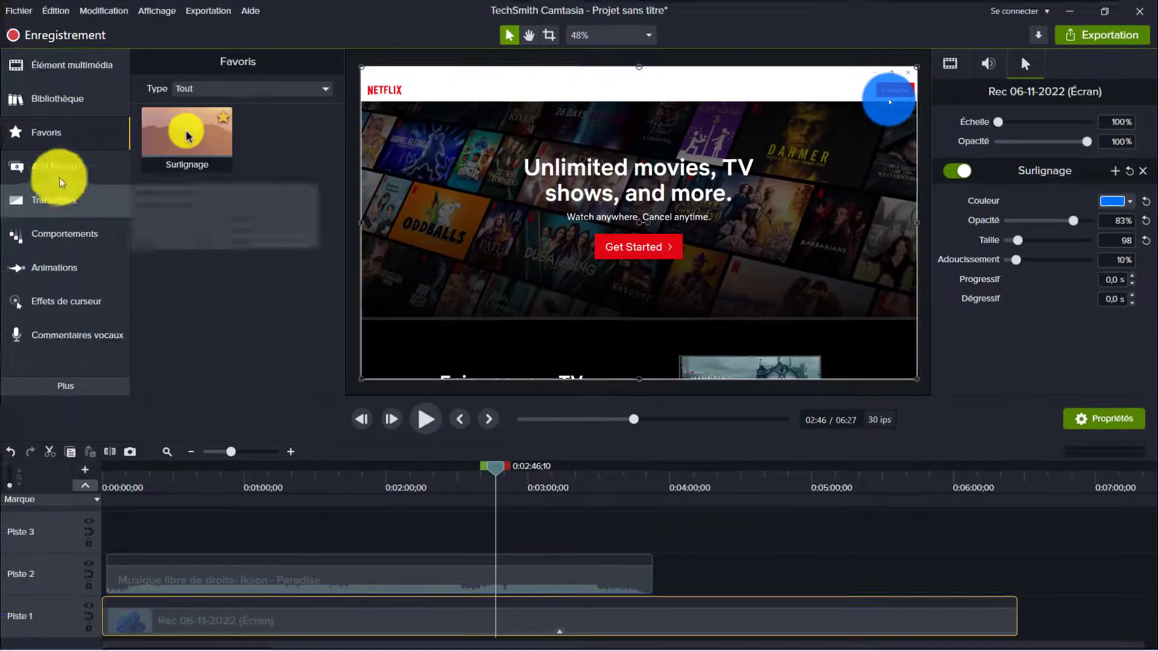
# - Add a plain ABC text callout to Piste 3 just after 3:00 and move the playhead onto it at about 3:10
pyautogui.click(56, 172)
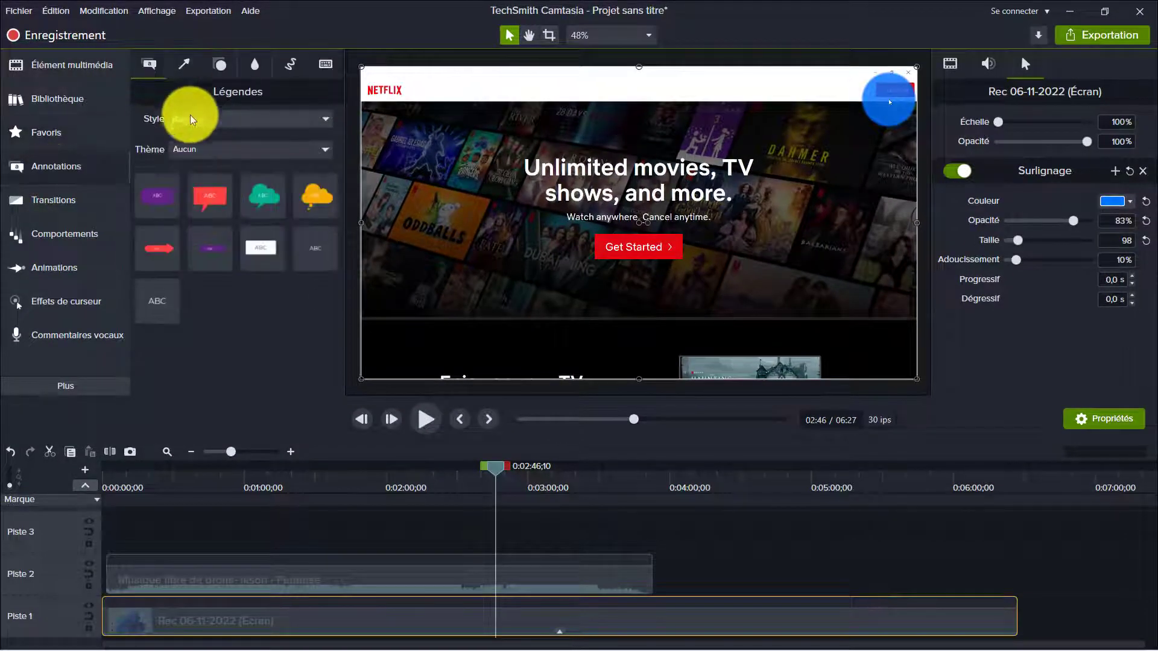
pyautogui.moveTo(155, 302); pyautogui.dragTo(546, 530)
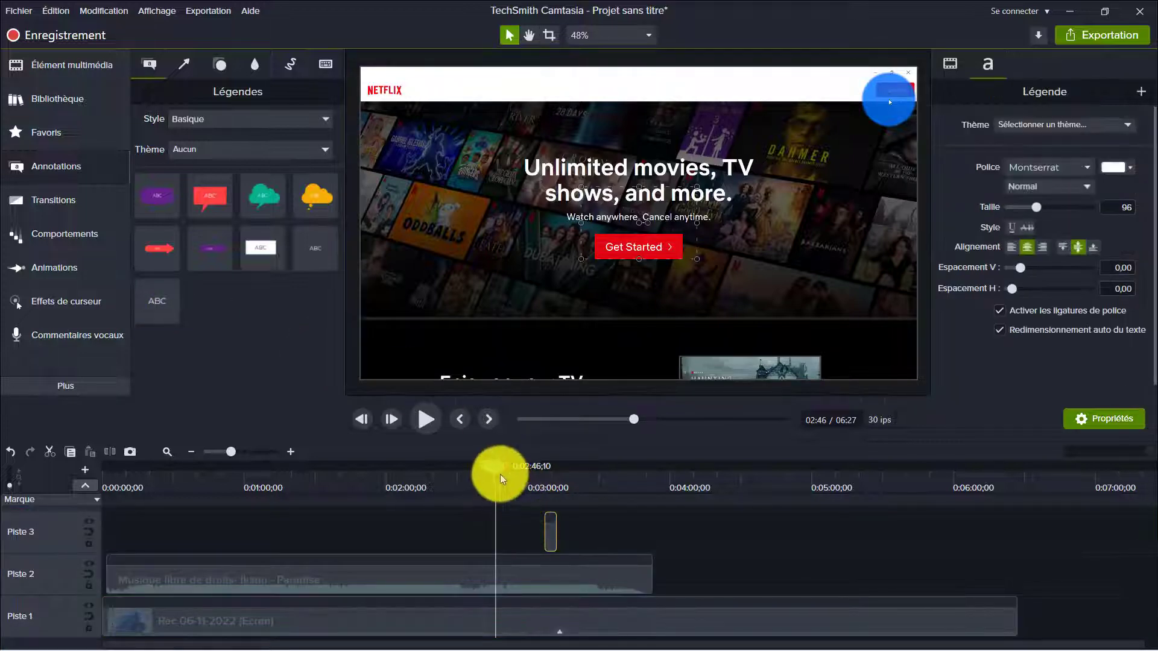
pyautogui.moveTo(500, 474); pyautogui.dragTo(538, 483)
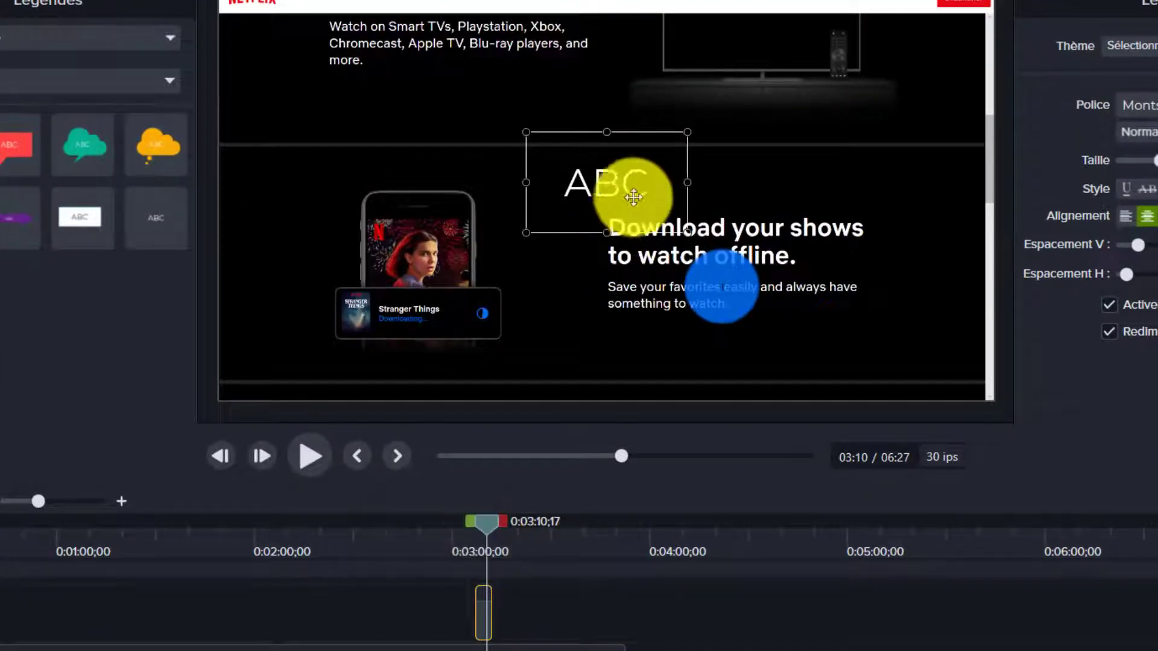
# - Replace the callout's placeholder text with "Netflix"
pyautogui.doubleClick(620, 175)
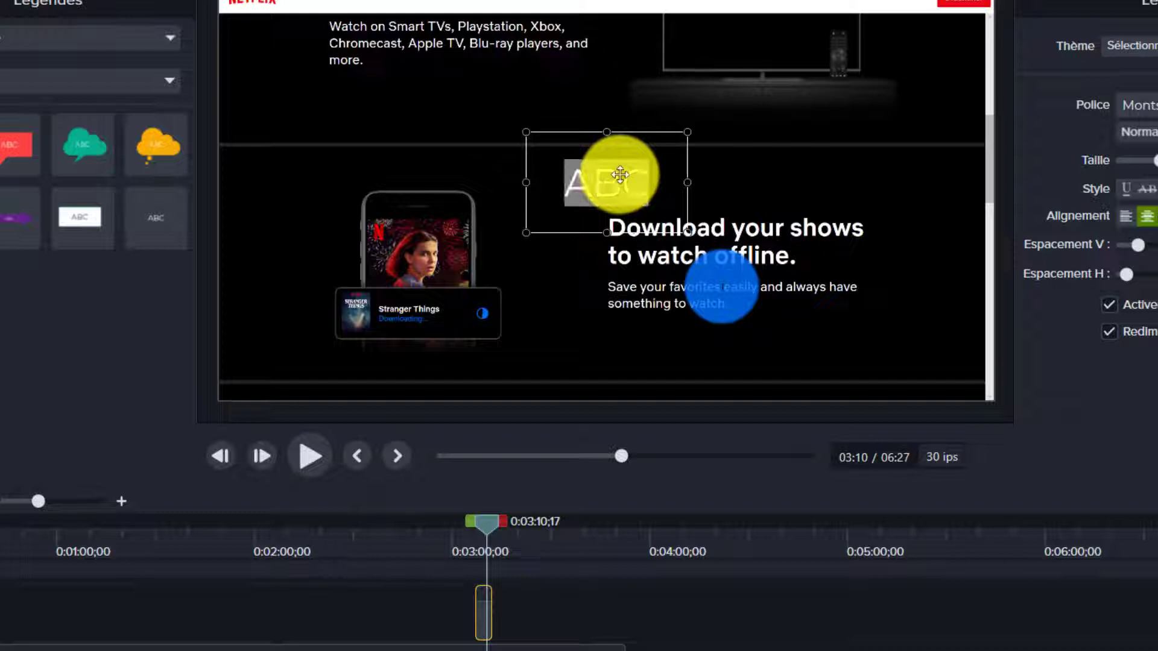
pyautogui.write('Netf')
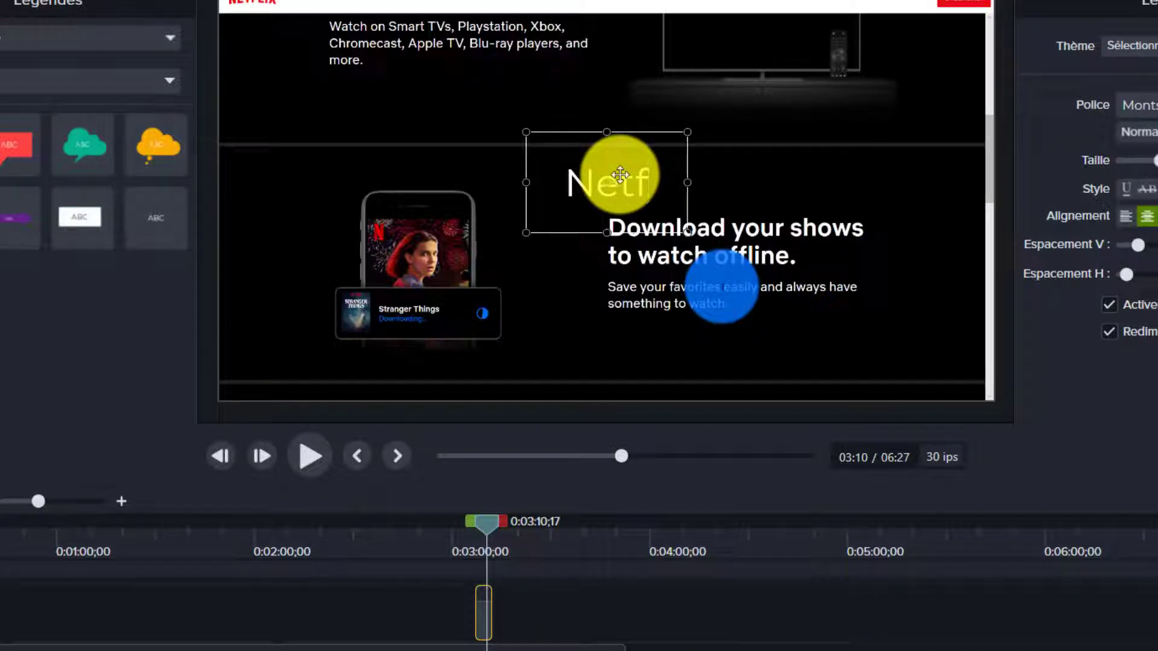
pyautogui.write('lix')
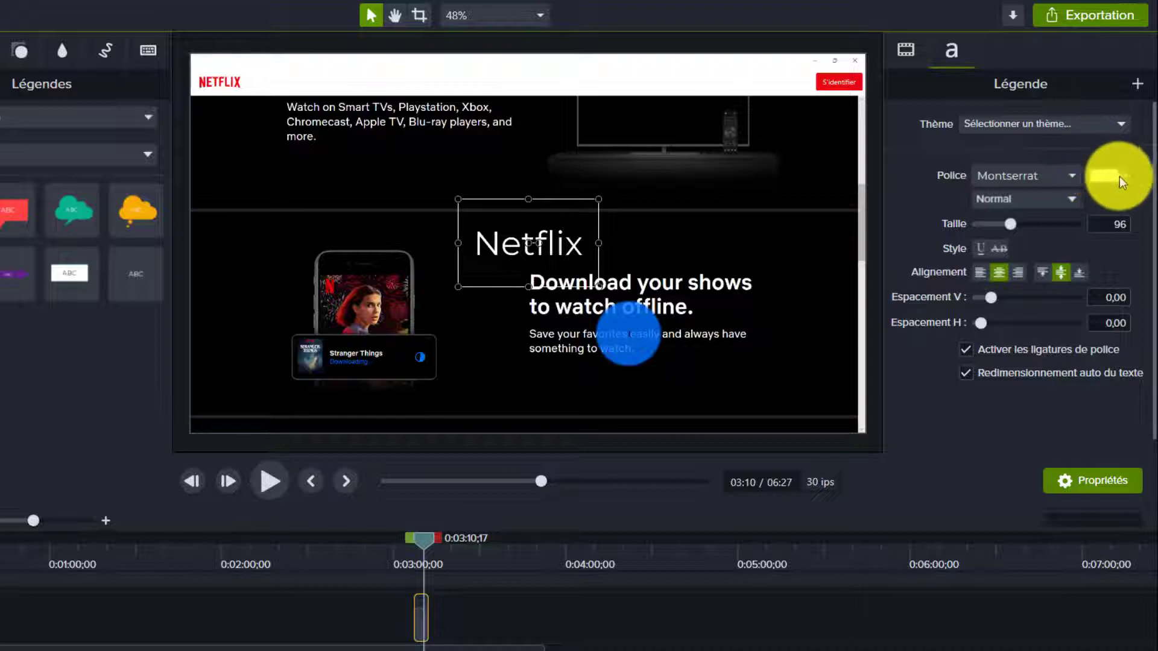
pyautogui.click(1037, 197)
pyautogui.click(940, 199)
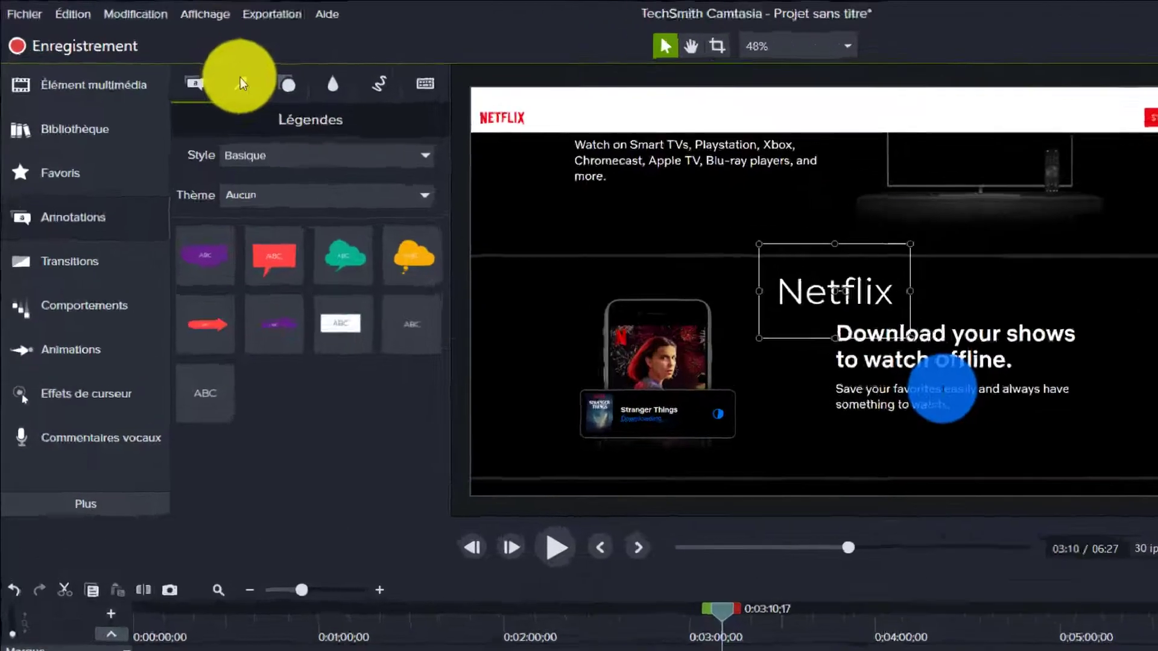
# - Add a Flou annotation to Piste 3 at about 2:58 and position it over the phone picture on the canvas
pyautogui.click(184, 60)
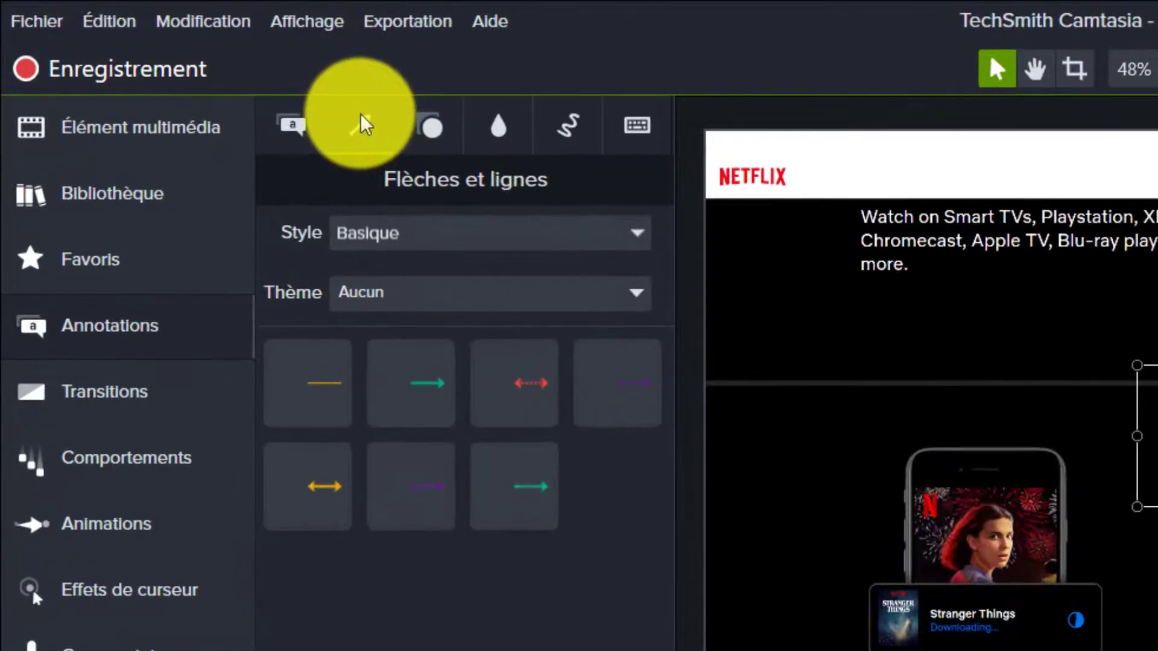
pyautogui.click(437, 124)
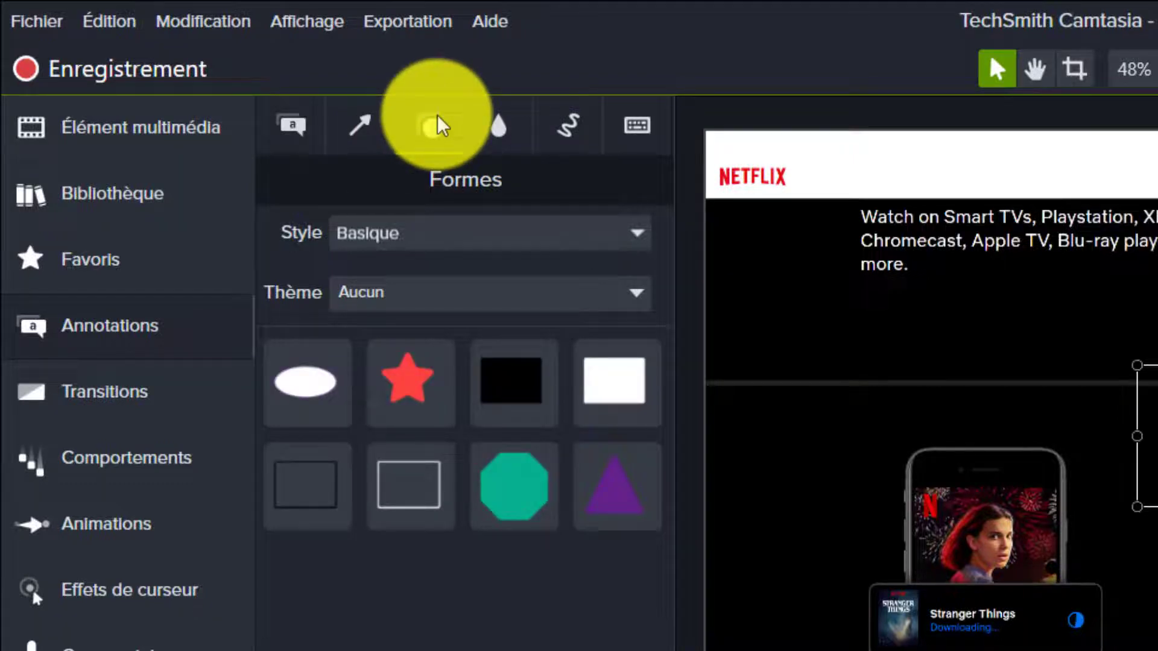
pyautogui.click(508, 127)
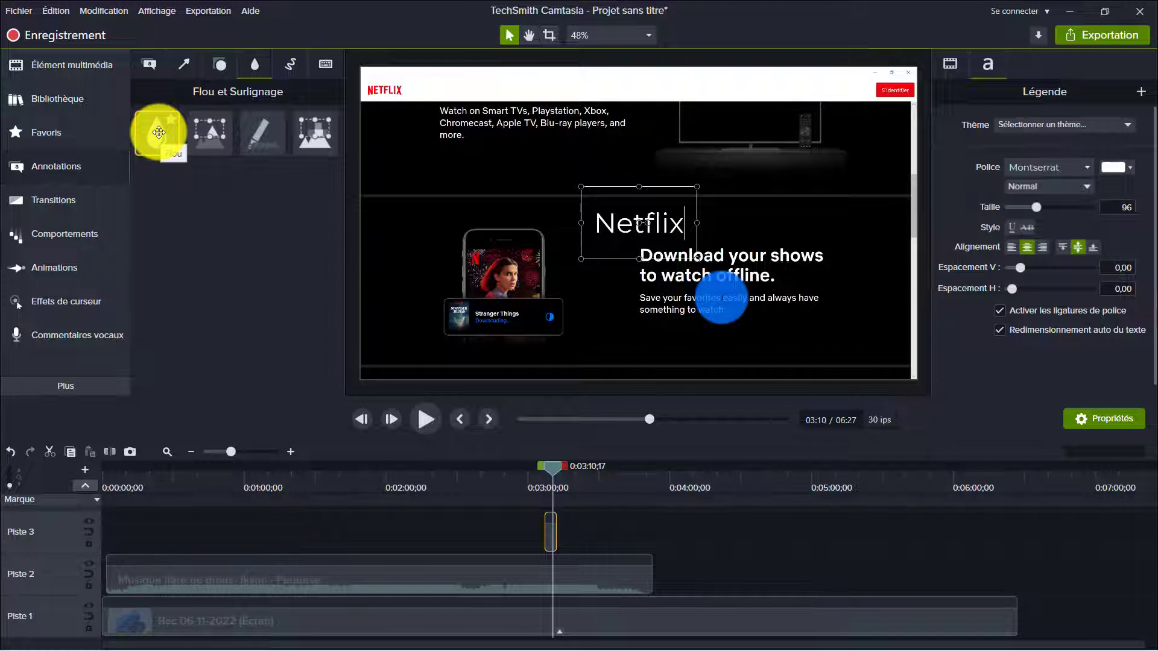
pyautogui.moveTo(155, 132); pyautogui.dragTo(518, 527)
pyautogui.moveTo(548, 479); pyautogui.dragTo(523, 481)
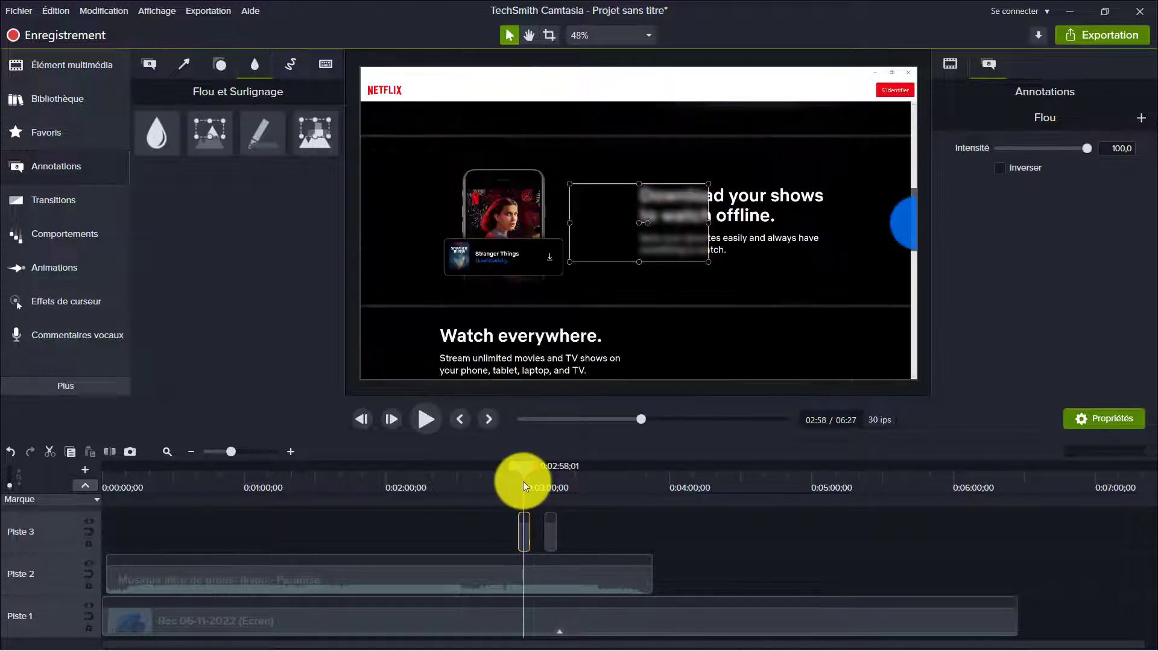
pyautogui.moveTo(619, 252); pyautogui.dragTo(489, 242)
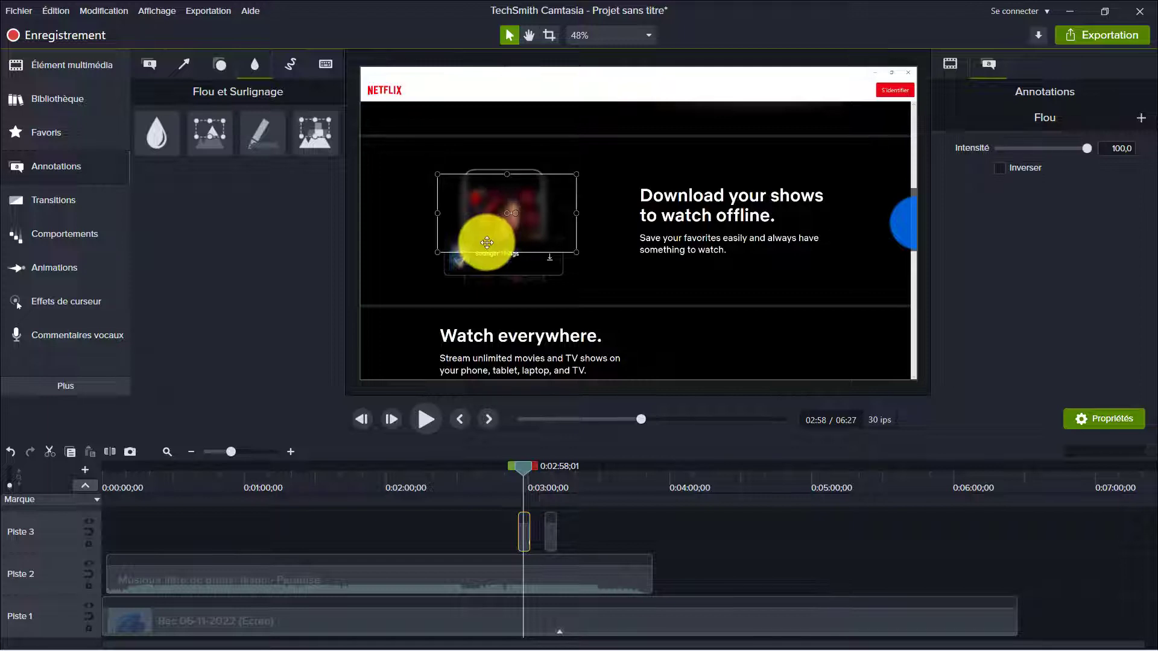
# - Undo the blur annotation's repositioning and its addition to Piste 3
pyautogui.click(525, 469)
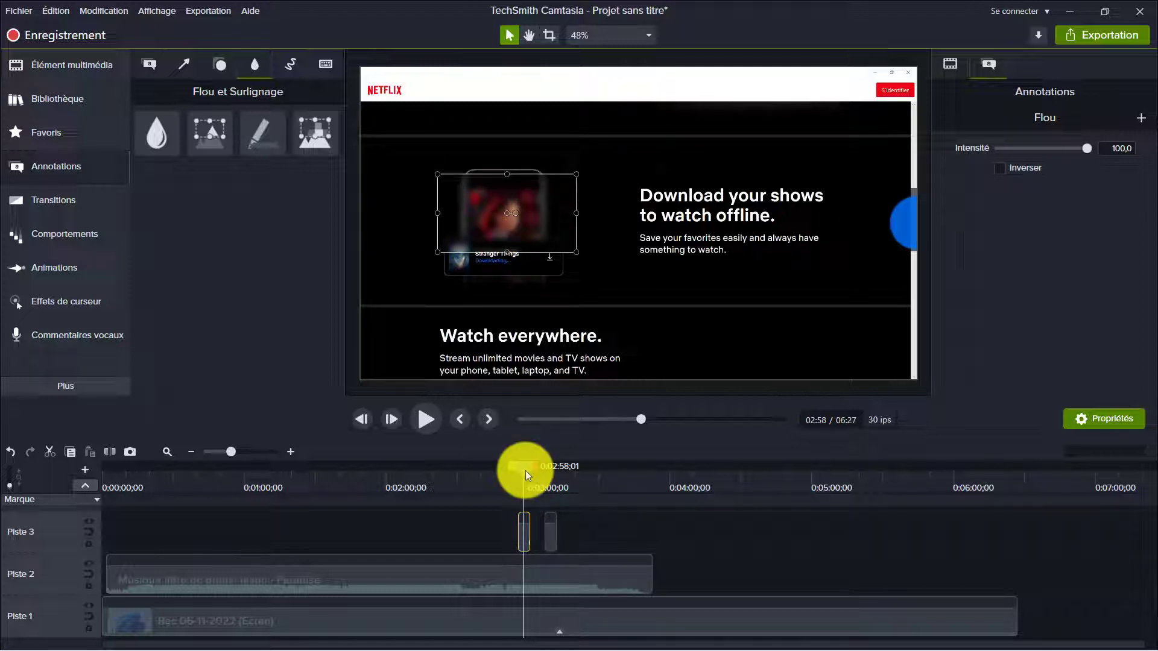
pyautogui.hotkey('ctrl', 'z')
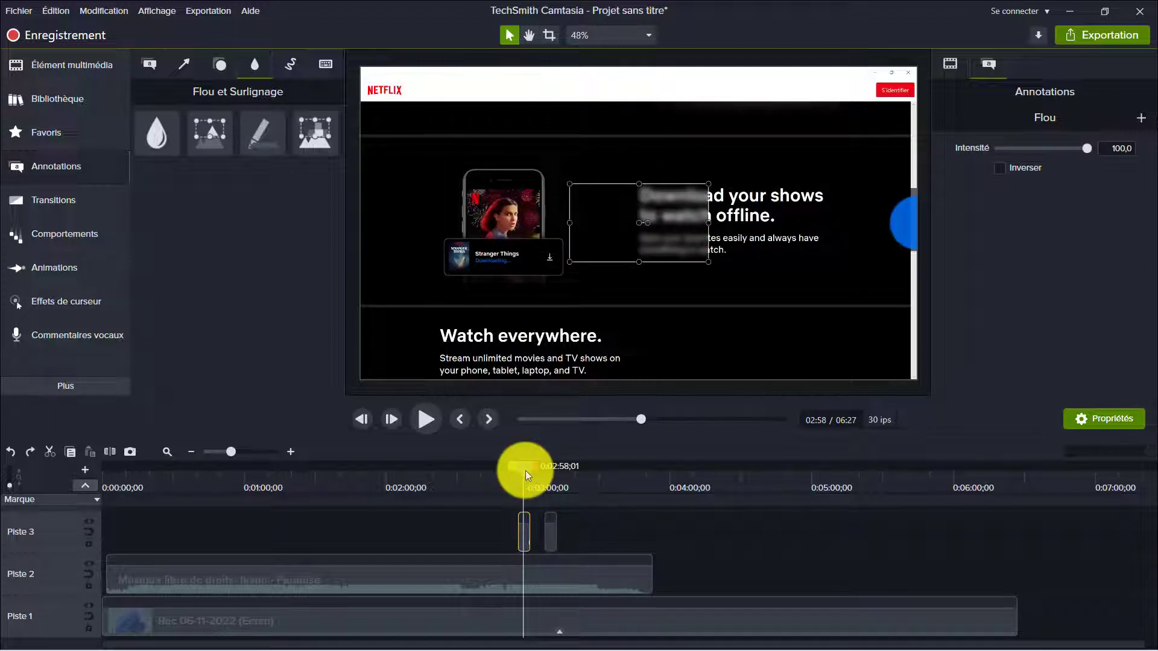
pyautogui.hotkey('ctrl', 'z')
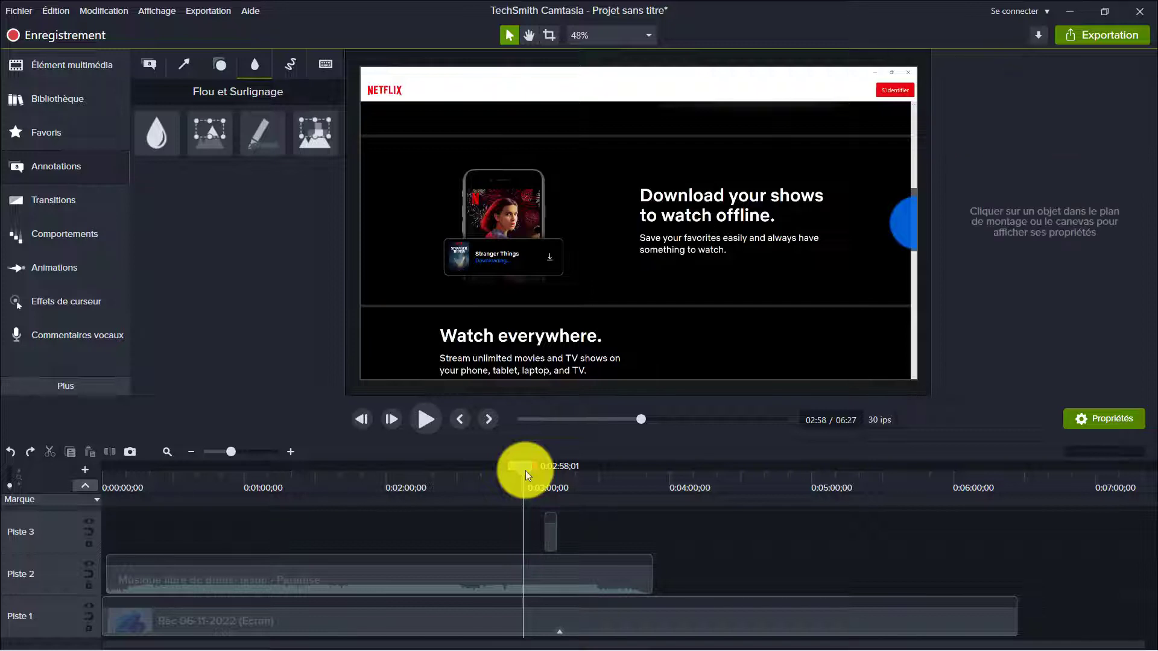
# - Add the single-line arrow from the sketch motion annotations to Piste 3 at about 2:58
pyautogui.click(289, 64)
pyautogui.moveTo(263, 134); pyautogui.dragTo(414, 227)
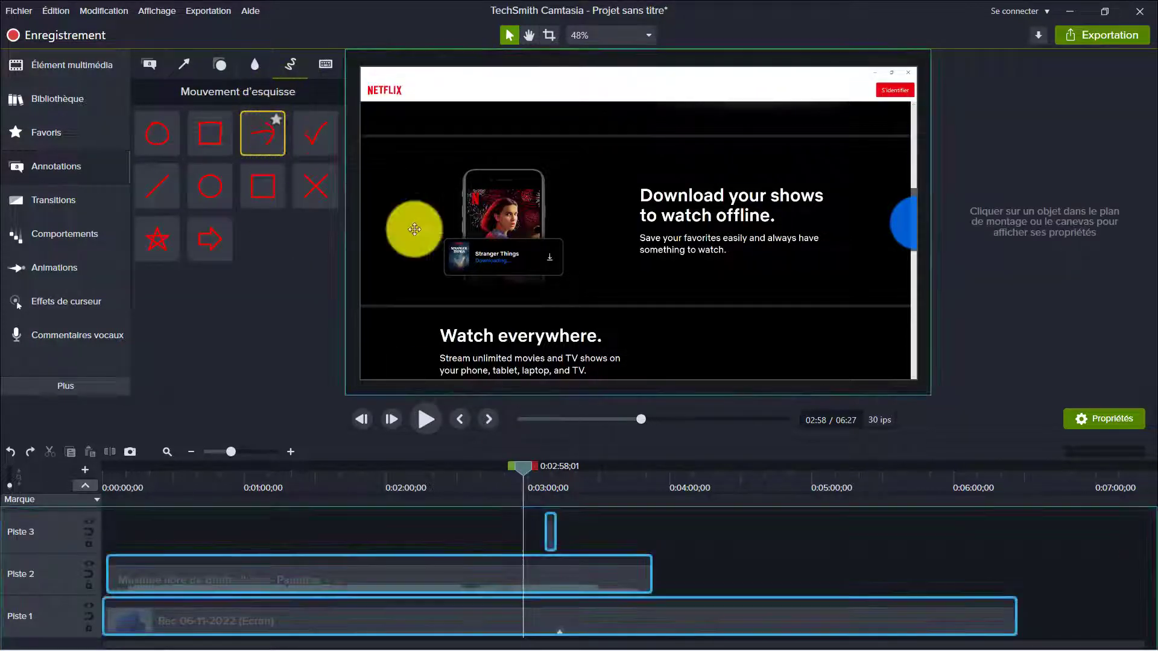
pyautogui.click(523, 525)
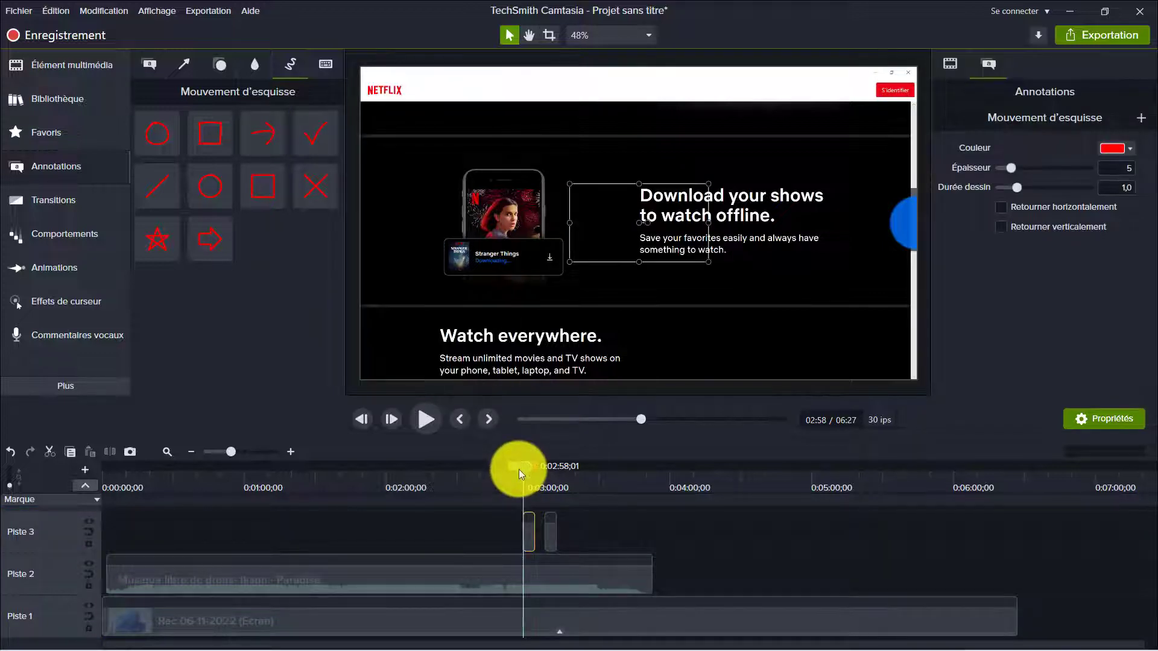
# - Shift the arrow annotation's clip on Piste 3 so that it starts at about 2:32
pyautogui.click(523, 469)
pyautogui.moveTo(524, 469); pyautogui.dragTo(460, 481)
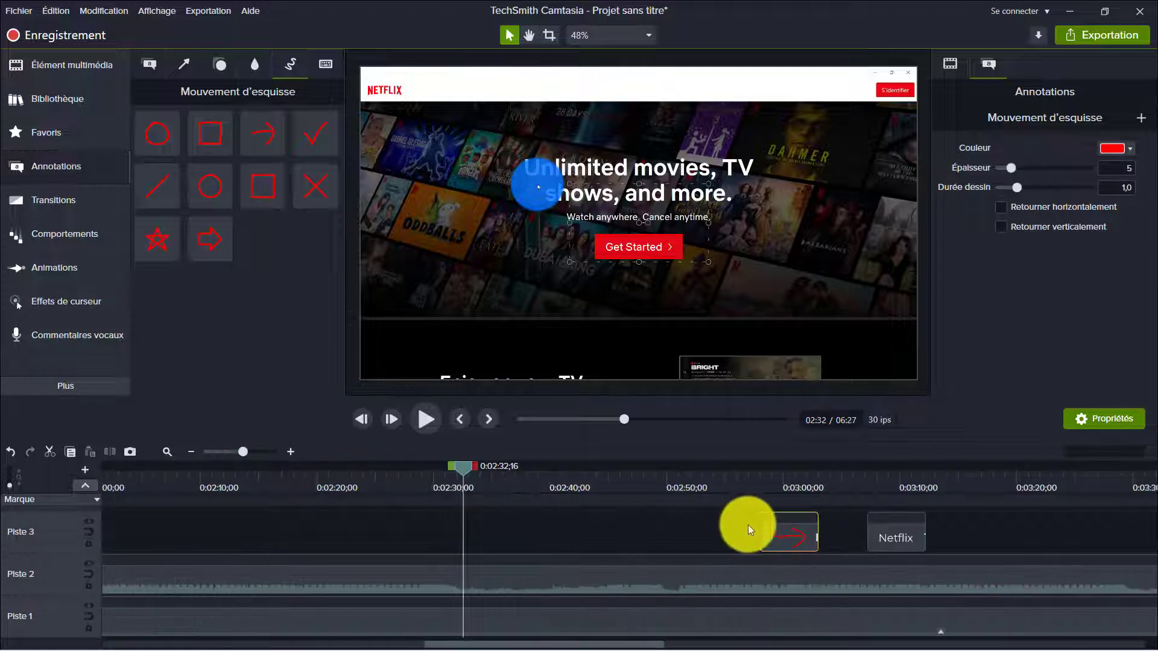
pyautogui.moveTo(767, 527); pyautogui.dragTo(481, 526)
# - At about 2:34, position the sketch arrow on the canvas so that it points at the S'identifier button
pyautogui.click(468, 476)
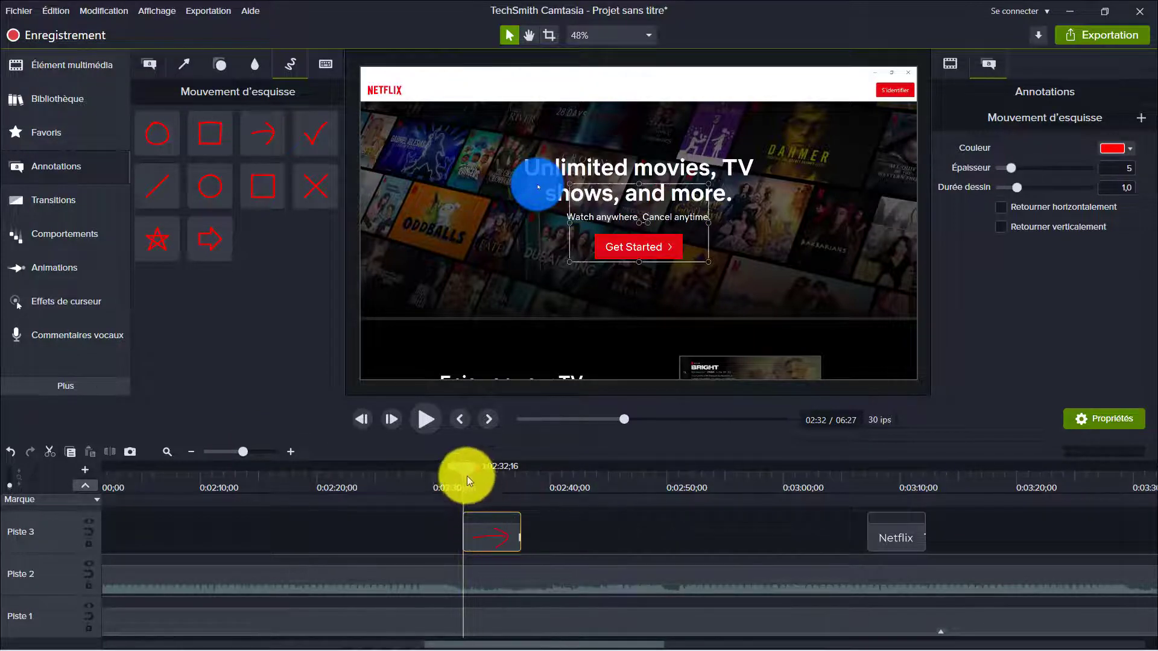
pyautogui.moveTo(473, 474); pyautogui.dragTo(488, 474)
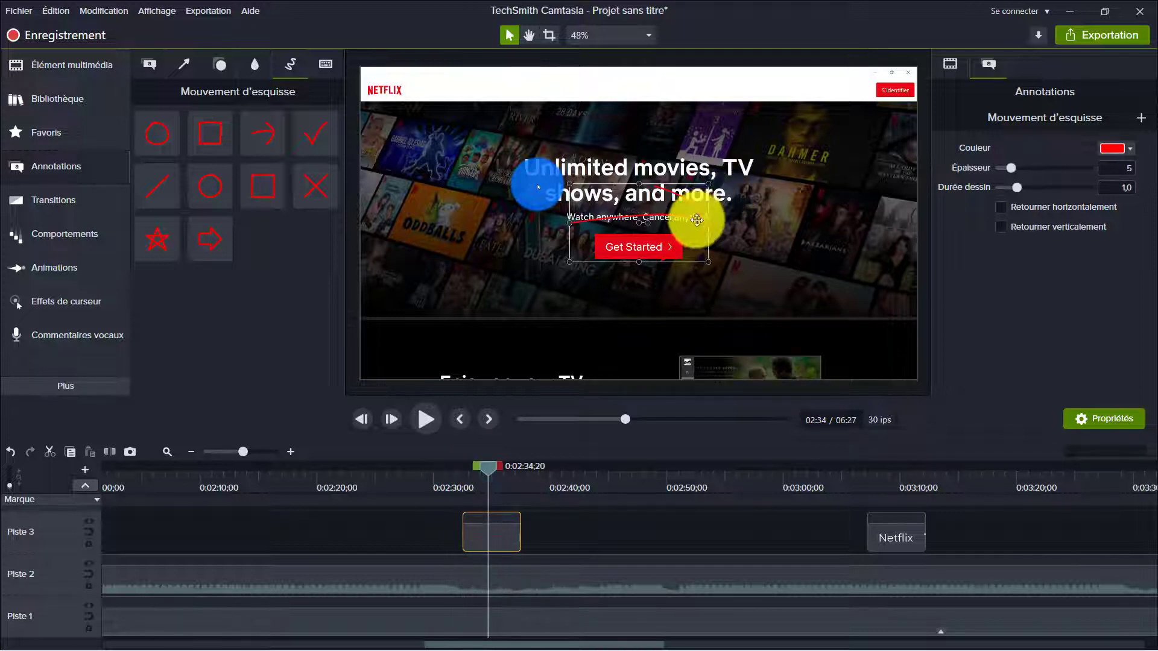
pyautogui.moveTo(693, 217)
pyautogui.mouseDown()
pyautogui.moveTo(848, 65)
pyautogui.moveTo(822, 91)
pyautogui.moveTo(862, 94)
pyautogui.mouseUp()
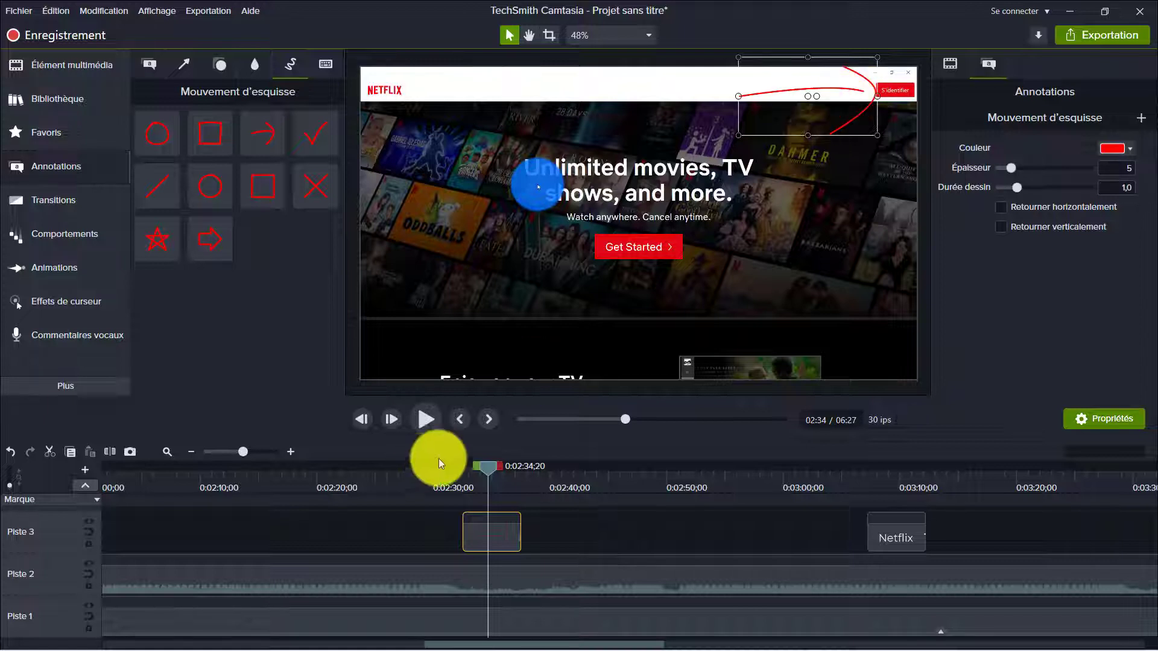
pyautogui.moveTo(480, 478)
pyautogui.mouseDown()
pyautogui.moveTo(432, 487)
pyautogui.moveTo(485, 481)
pyautogui.mouseUp()
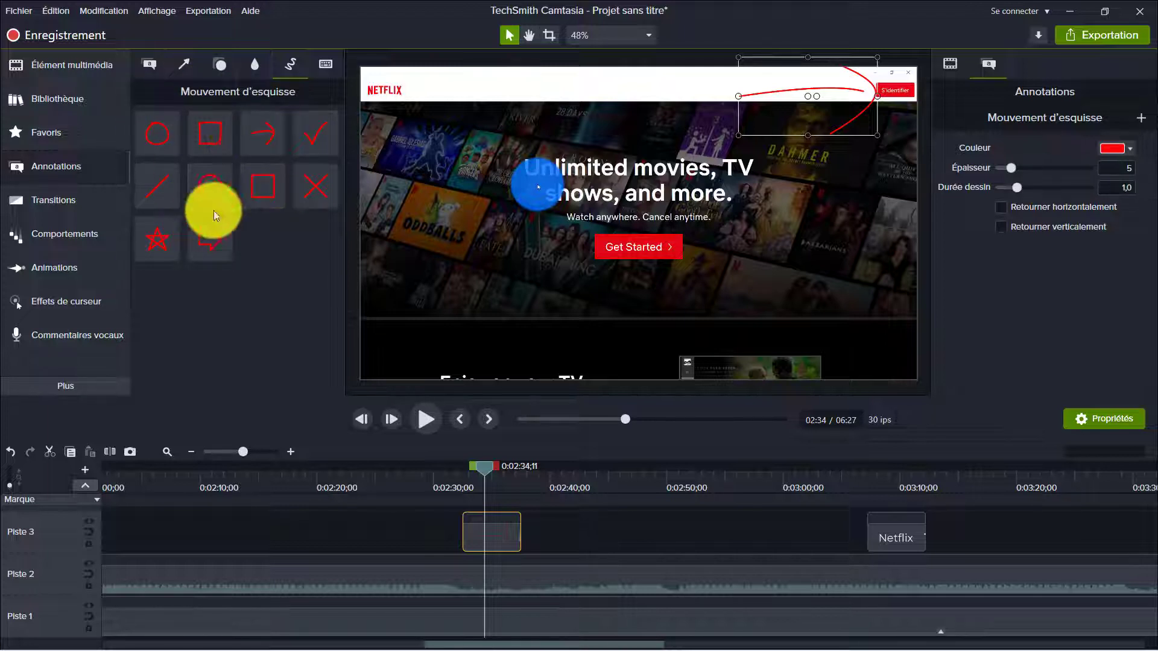
# - Look through the available transitions and behaviours
pyautogui.click(75, 199)
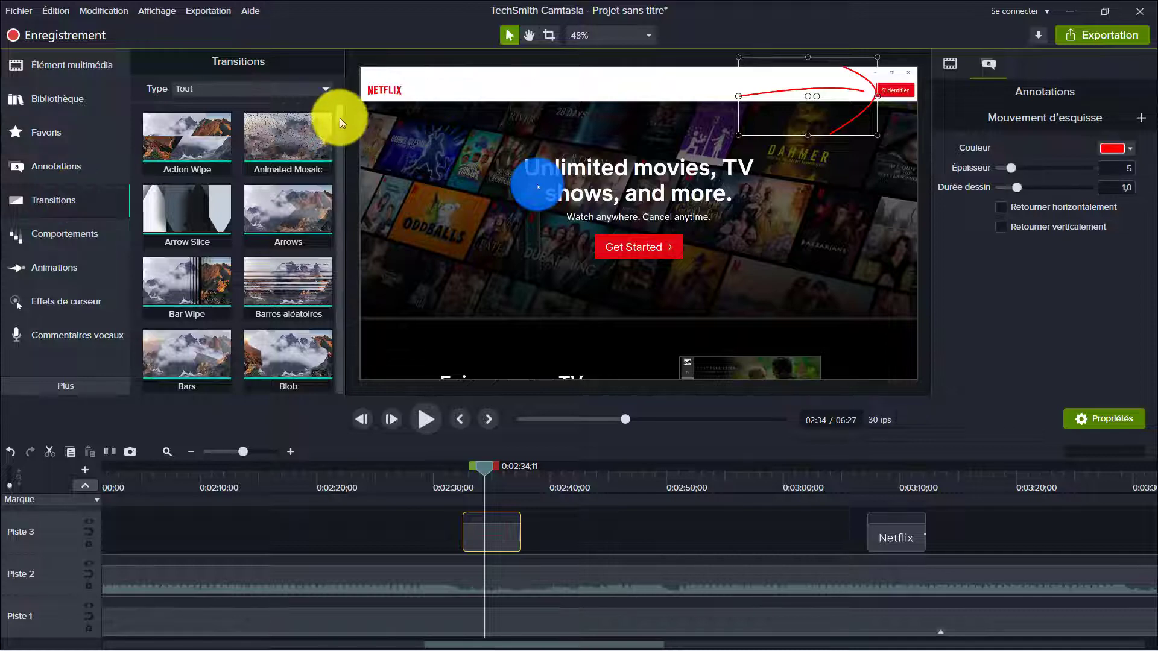
pyautogui.moveTo(339, 118); pyautogui.dragTo(335, 388)
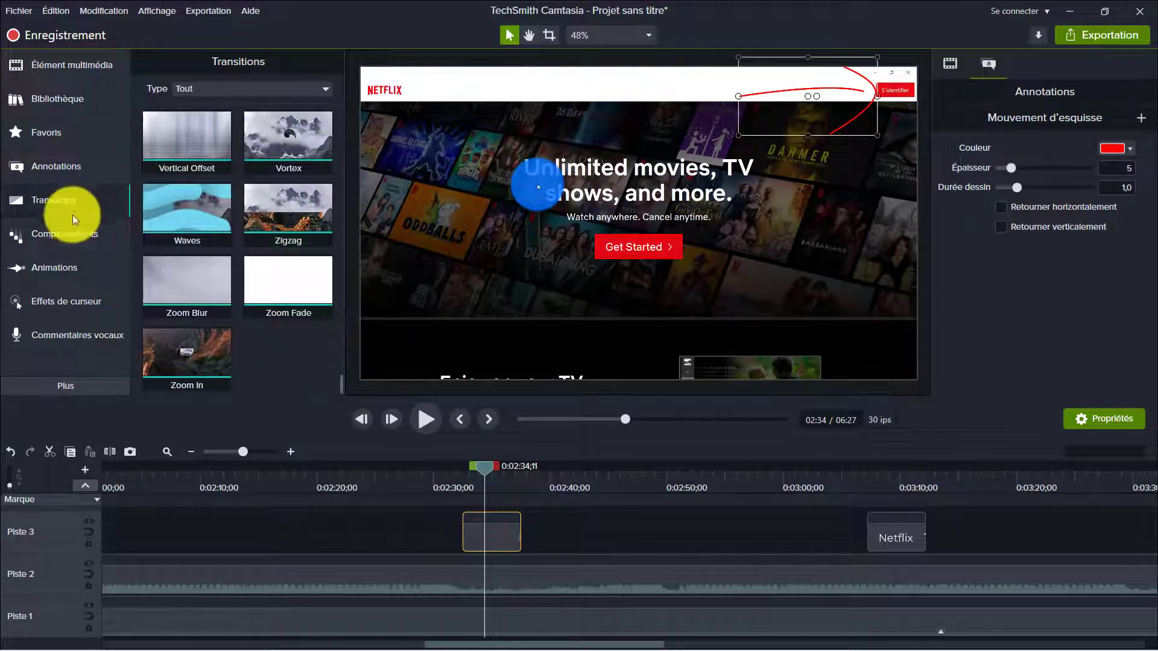
pyautogui.click(68, 235)
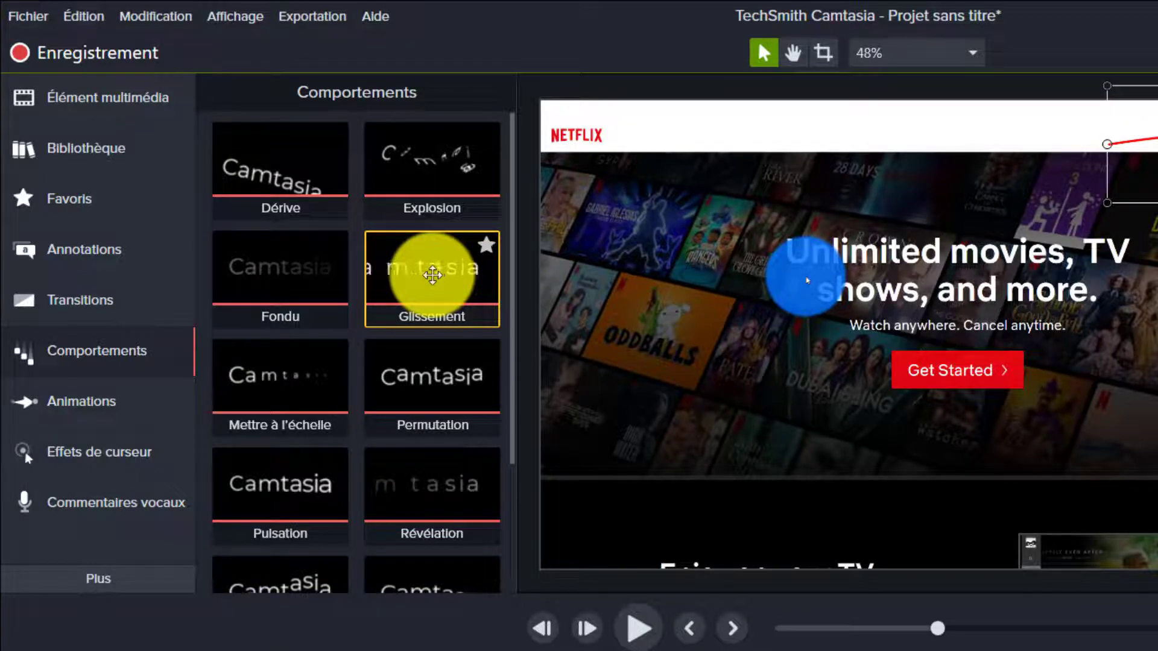
# - At 0:02:34;11, add a Zoom/Panoramique animation that zooms to 311% on the S'identifier button
pyautogui.click(136, 403)
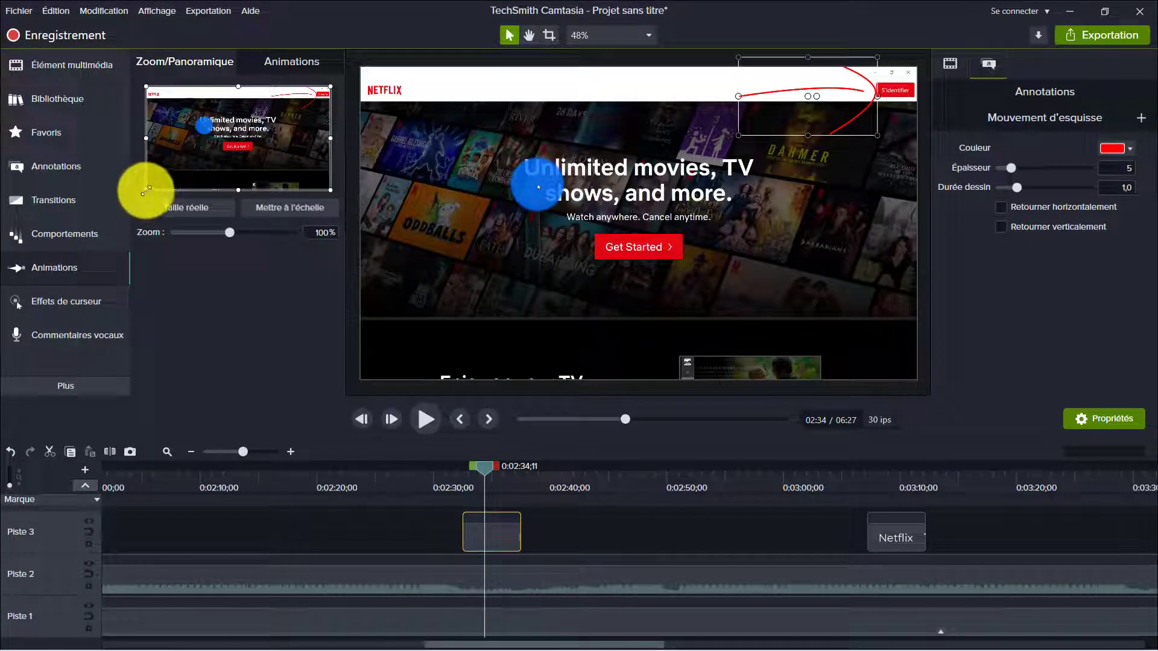
pyautogui.moveTo(145, 192); pyautogui.dragTo(306, 120)
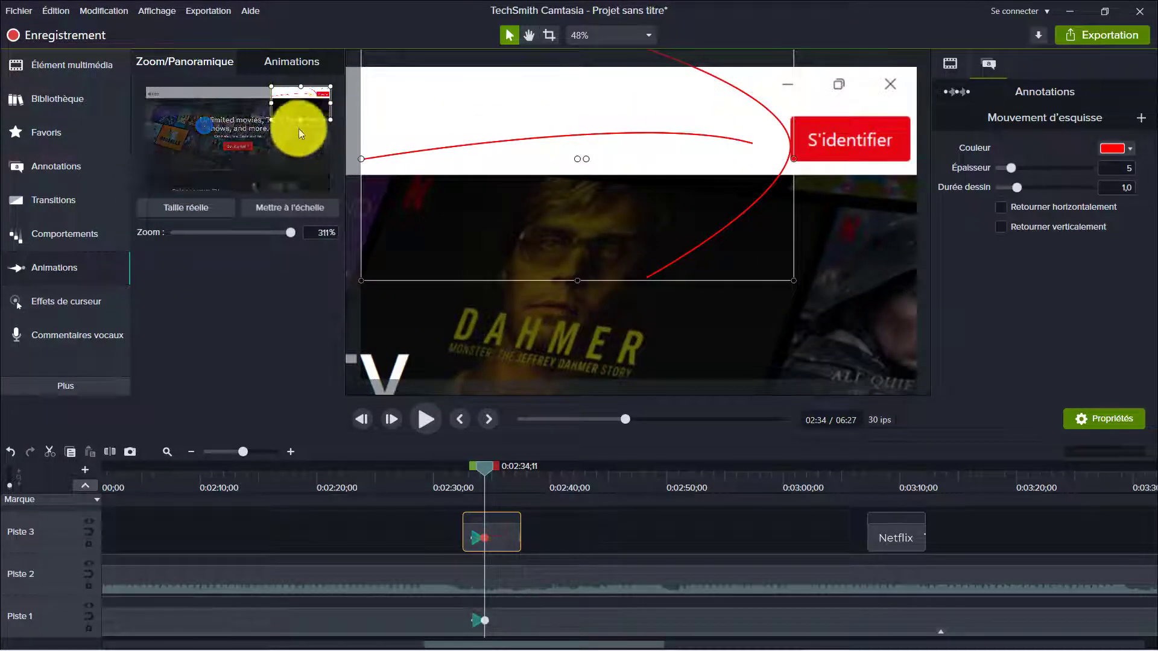
# - Silence the background music on Piste 2 and play the zoom animation back from about 2:32
pyautogui.moveTo(484, 472); pyautogui.dragTo(456, 480)
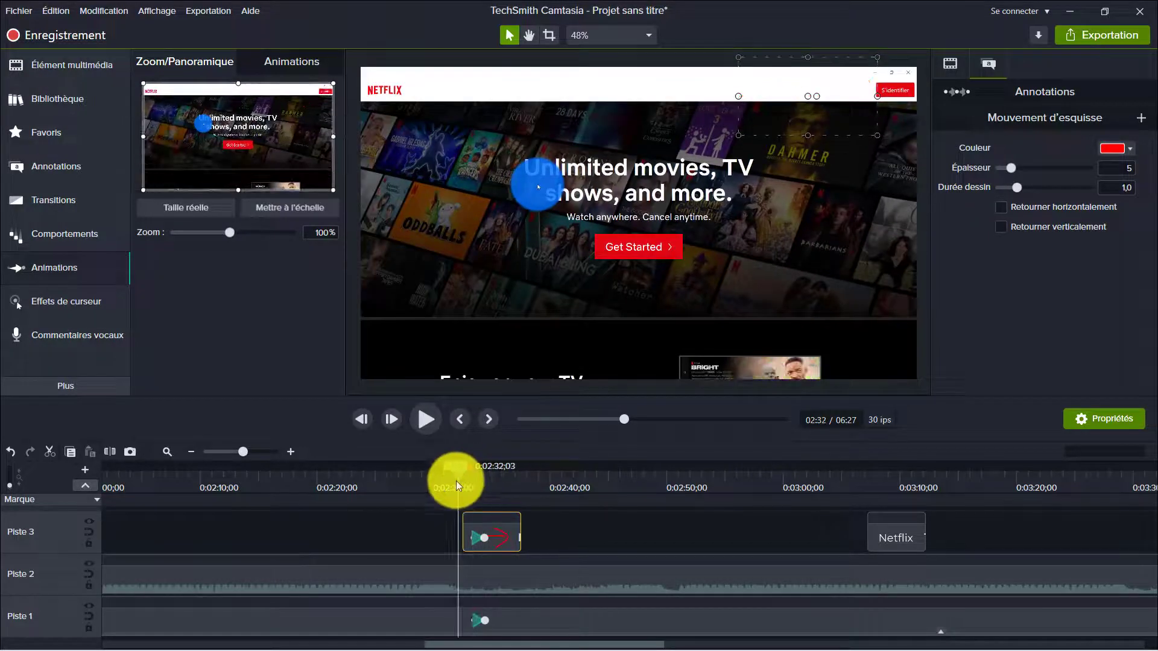
pyautogui.click(402, 576)
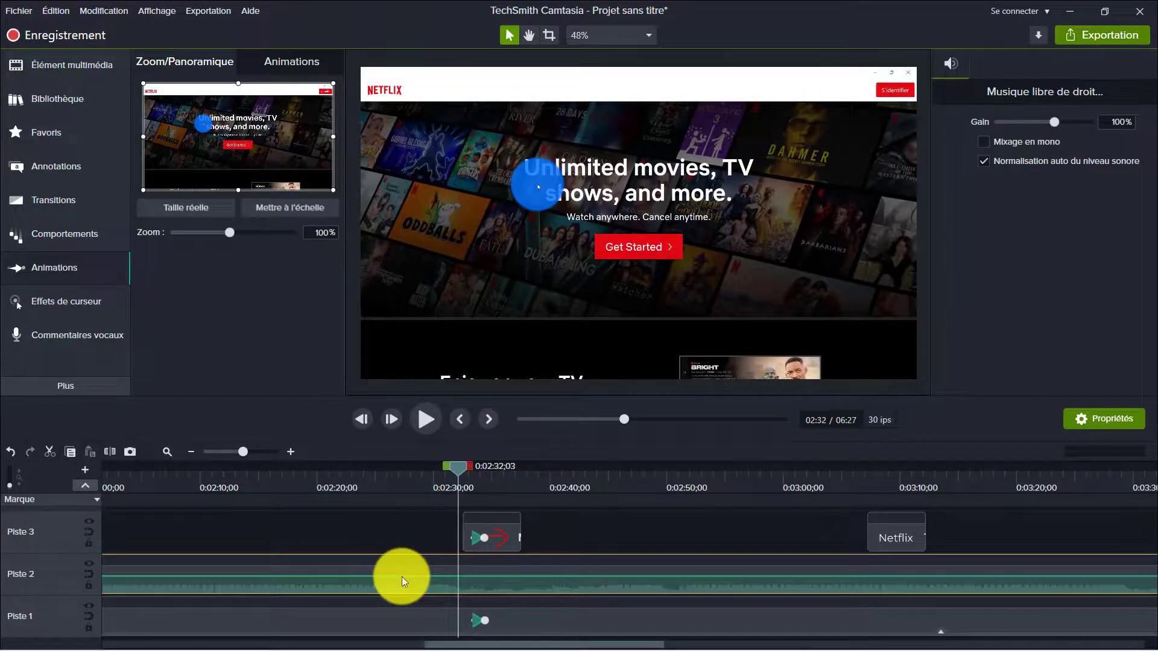
pyautogui.moveTo(406, 576); pyautogui.dragTo(410, 613)
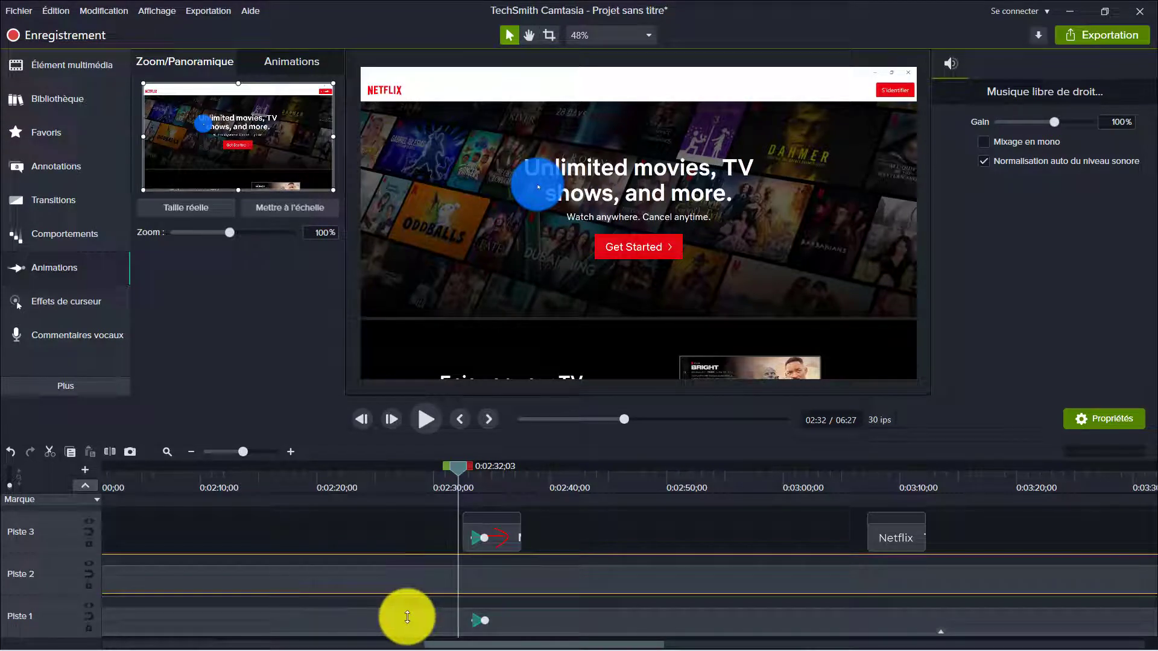
pyautogui.click(422, 421)
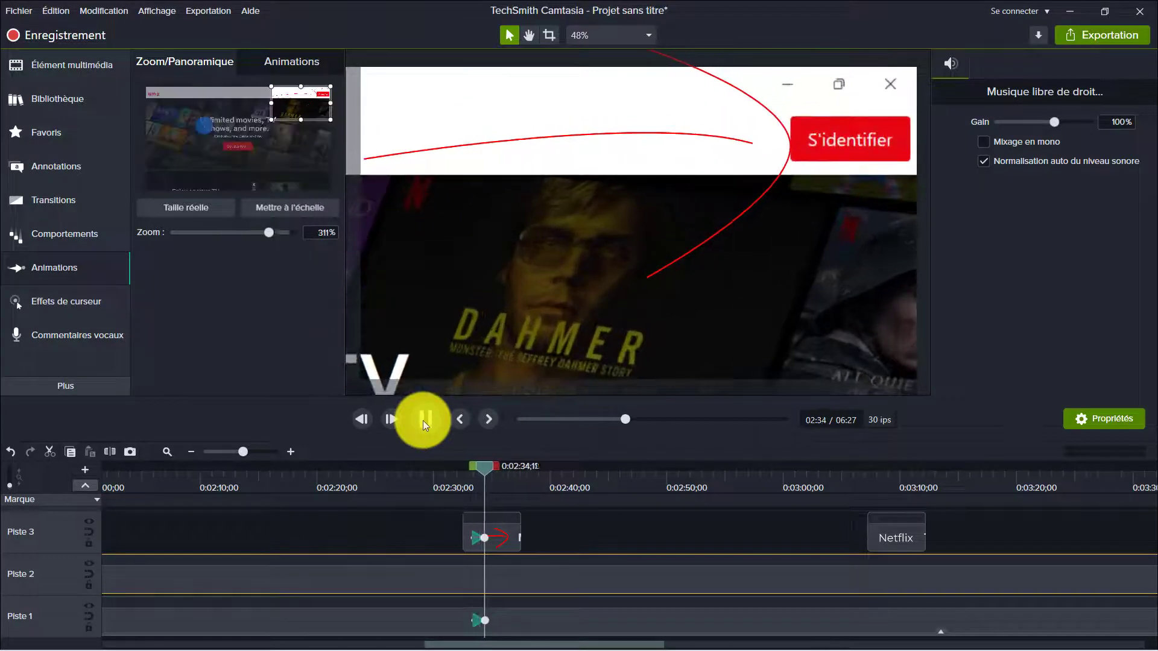
pyautogui.click(422, 421)
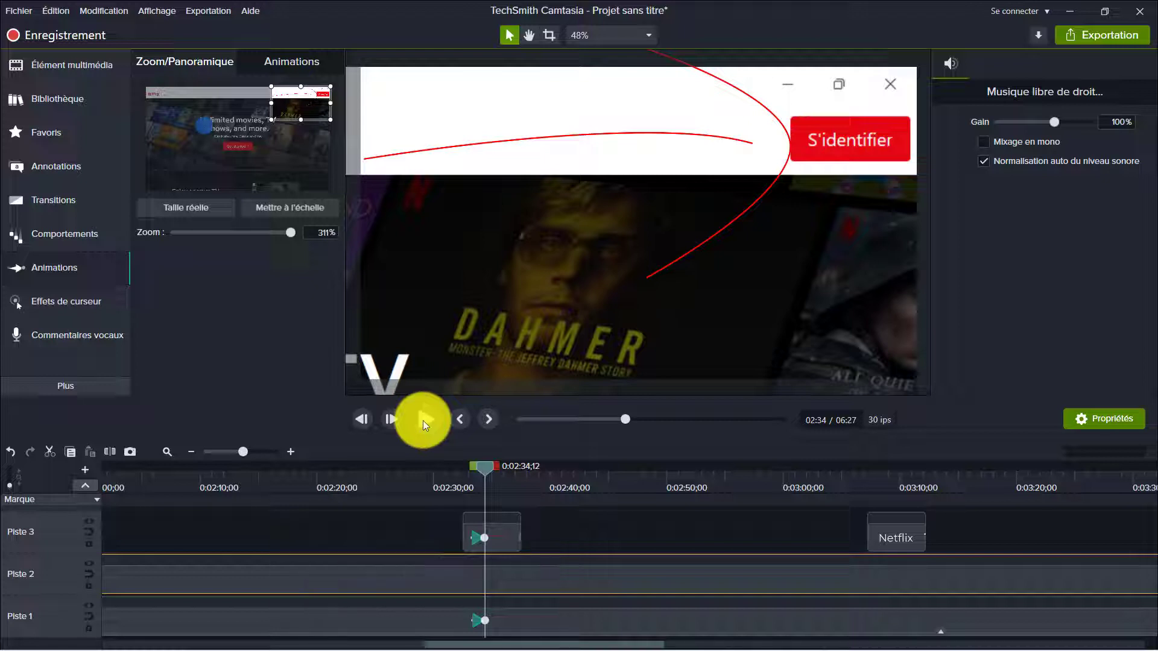
# - Look through the cursor effects, the audio effects and the full set of visual effects
pyautogui.click(50, 309)
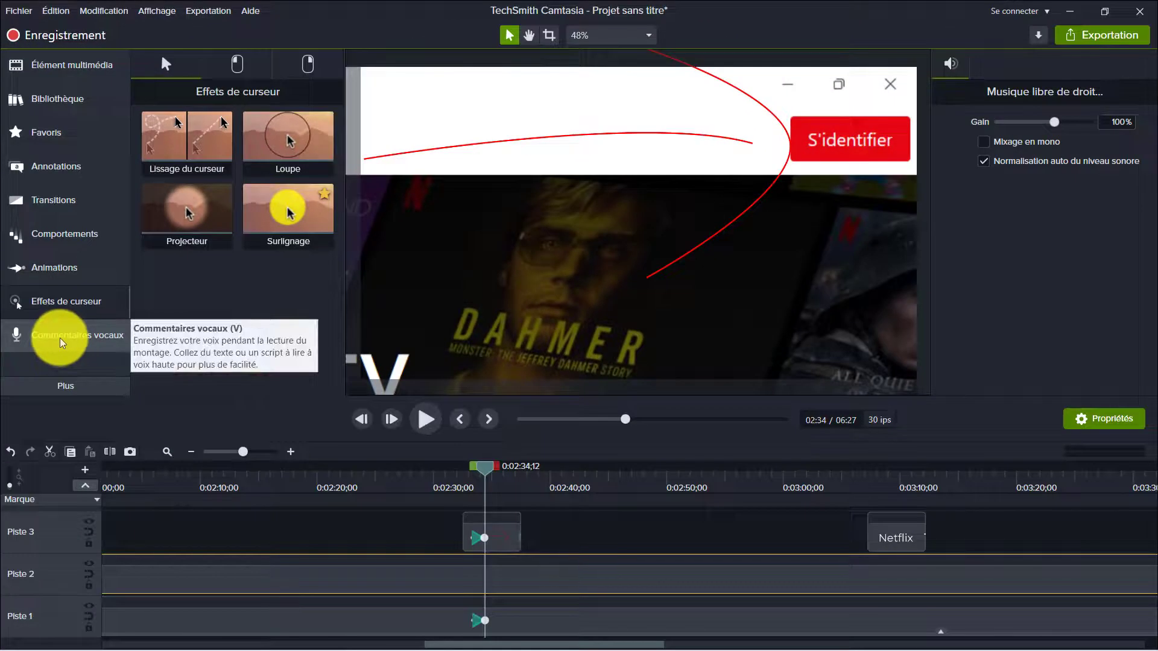
pyautogui.click(69, 387)
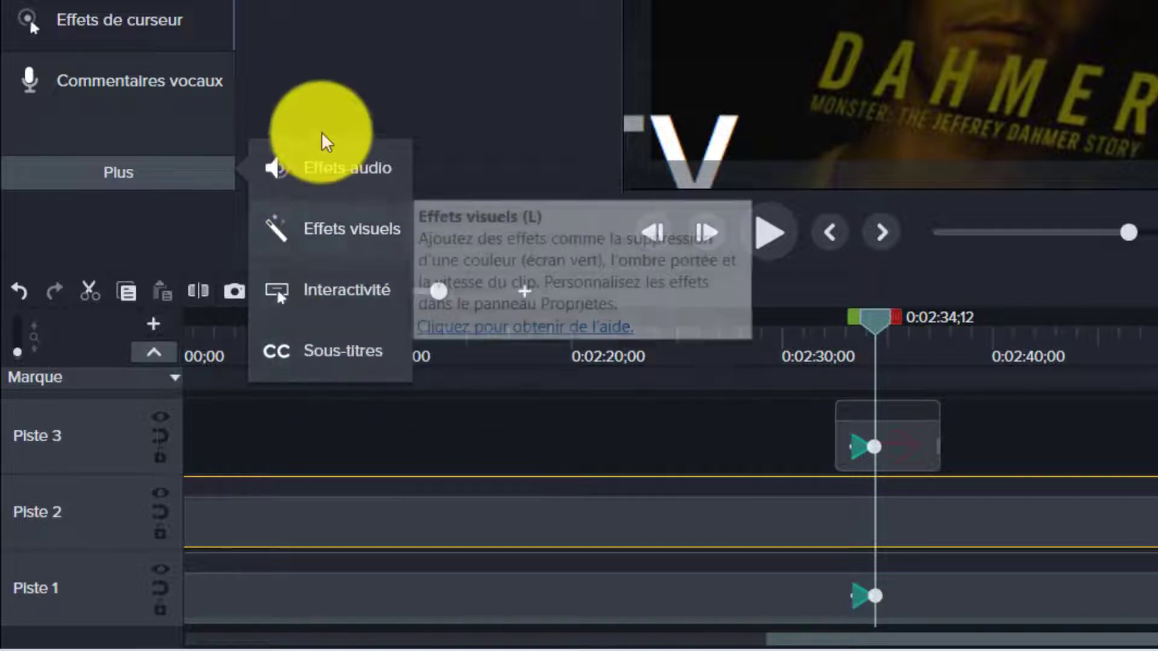
pyautogui.click(311, 170)
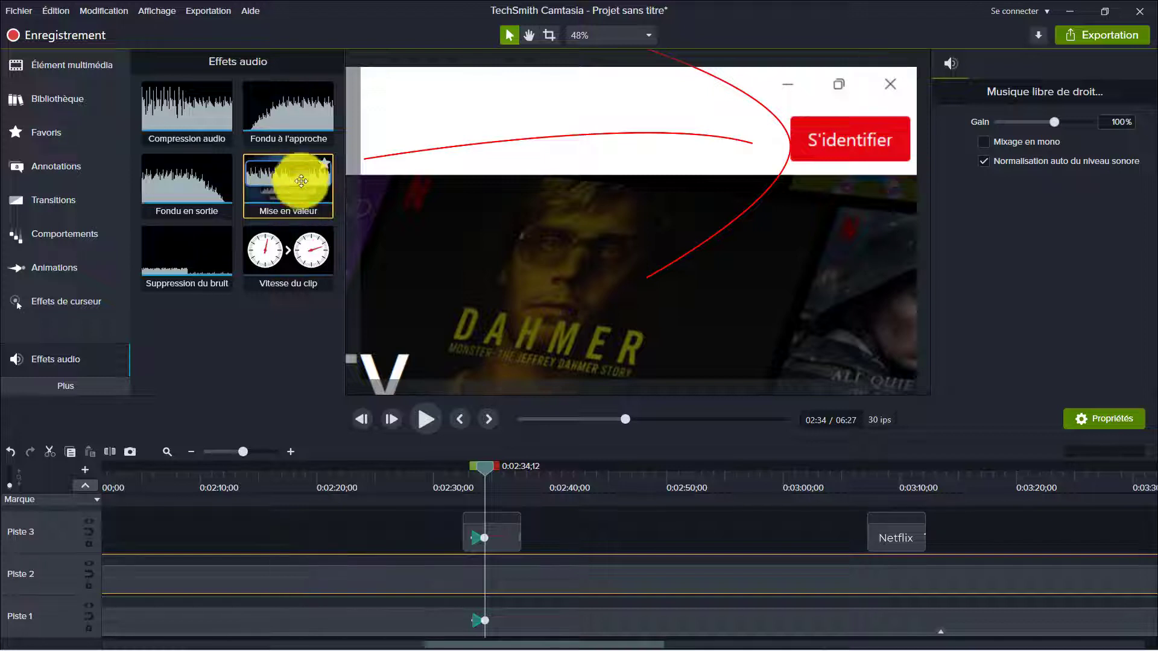
pyautogui.click(77, 388)
pyautogui.click(181, 417)
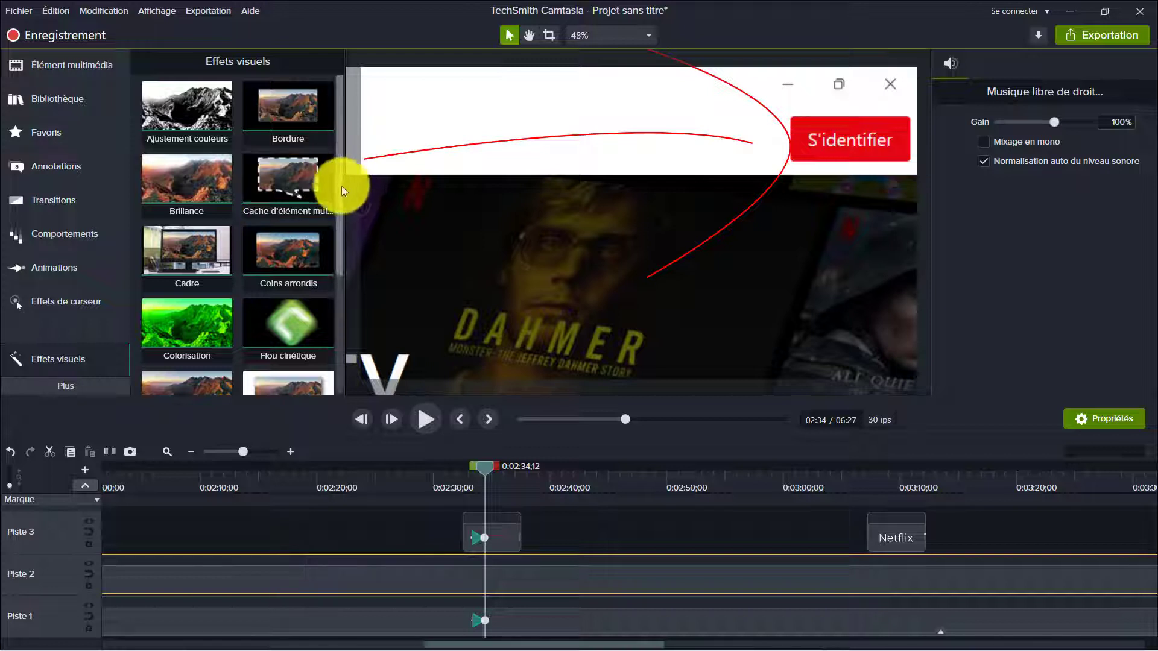
pyautogui.moveTo(341, 186); pyautogui.dragTo(341, 316)
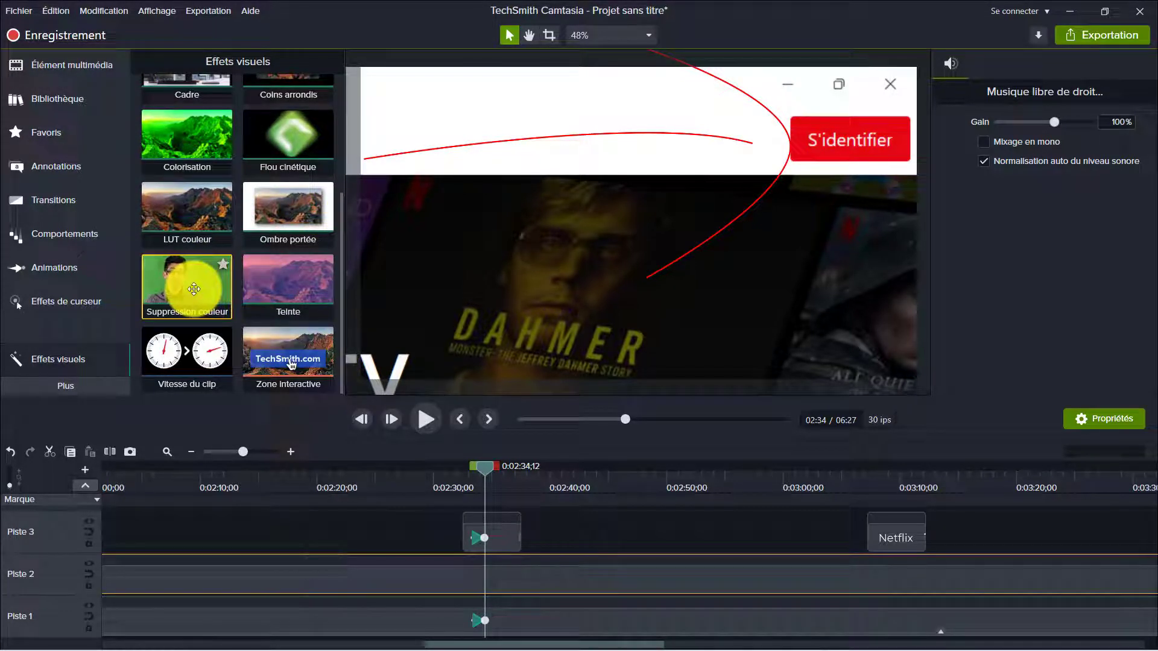
# - Place the abonnez vous.mp4 clip from the media bin on Piste 3 at about 2:45
pyautogui.moveTo(486, 465); pyautogui.dragTo(610, 473)
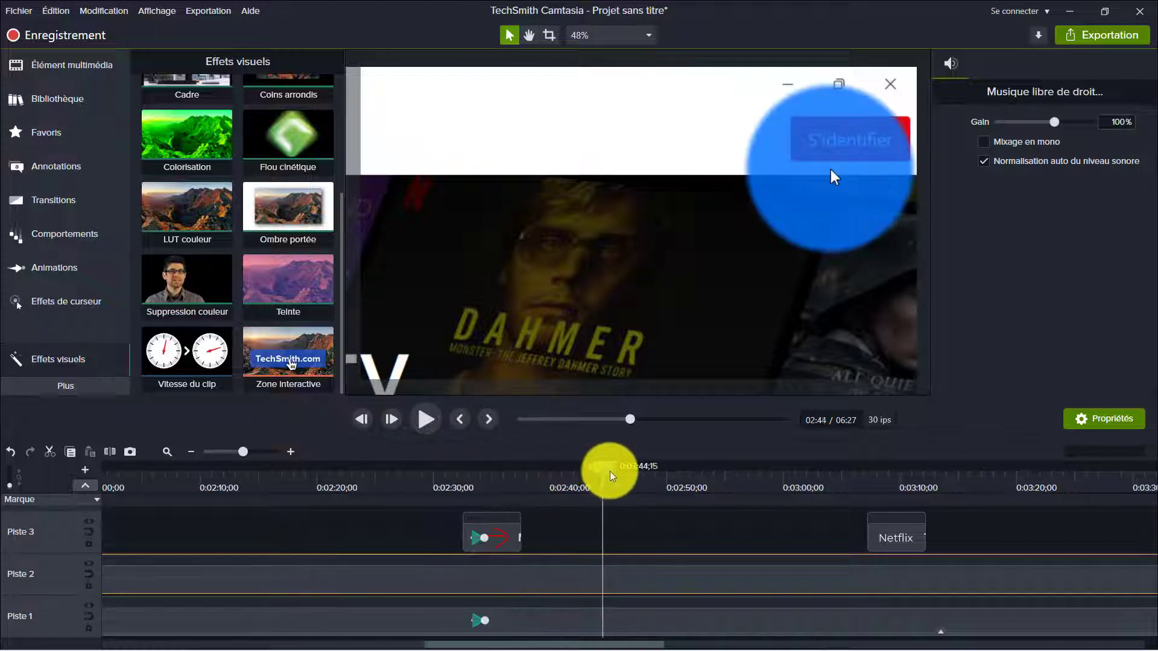
pyautogui.click(70, 75)
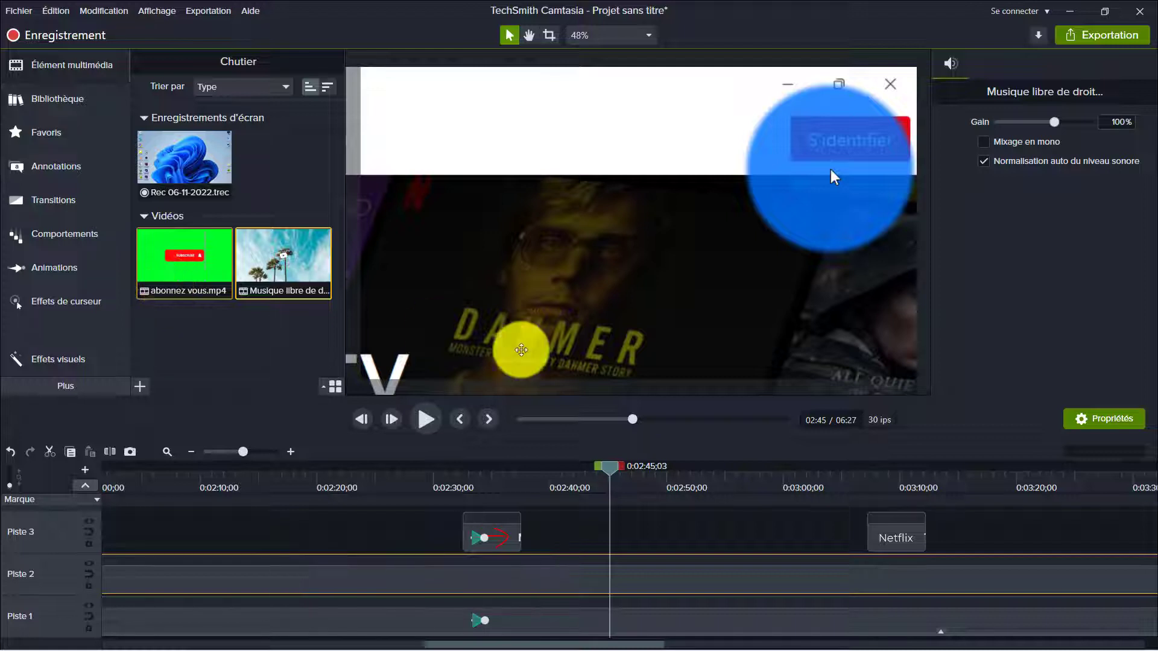
pyautogui.moveTo(521, 350); pyautogui.dragTo(614, 533)
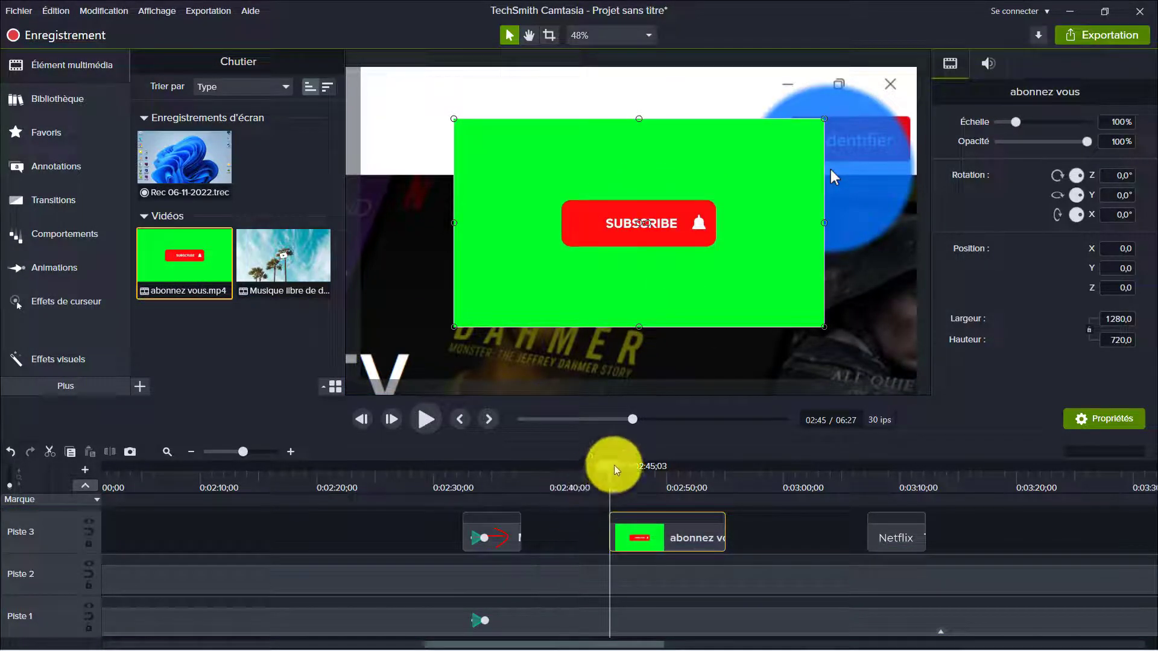
# - Apply the Suppression couleur effect to the abonnez vous clip, set its tolerance to 48% and play the result
pyautogui.moveTo(612, 473); pyautogui.dragTo(649, 477)
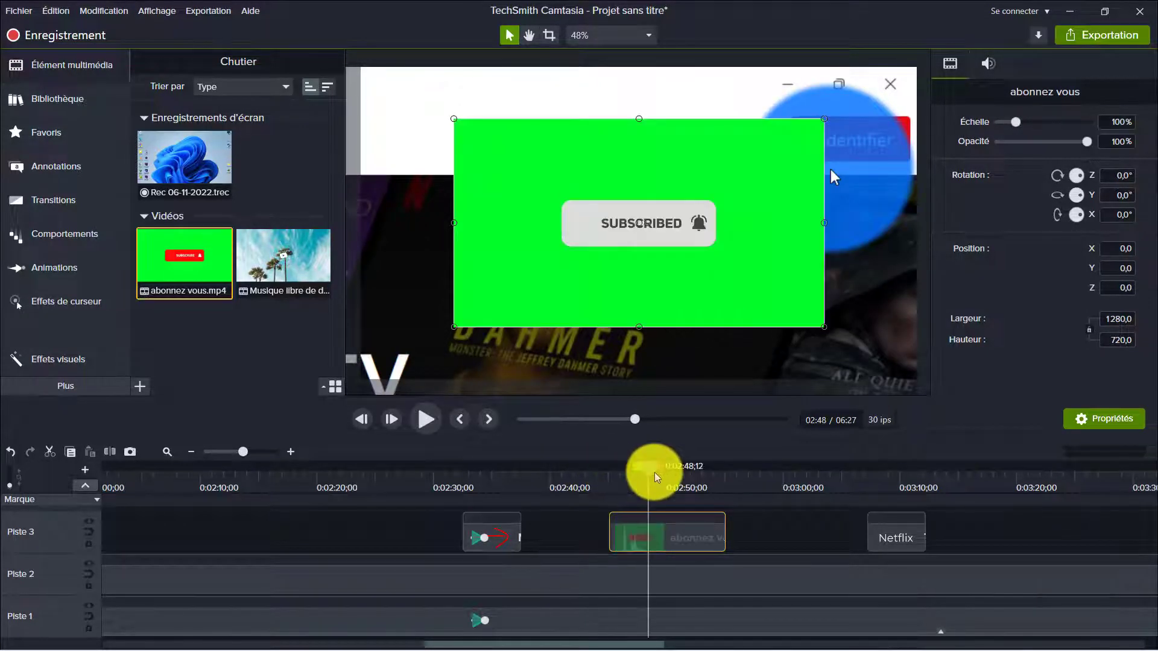
pyautogui.click(73, 366)
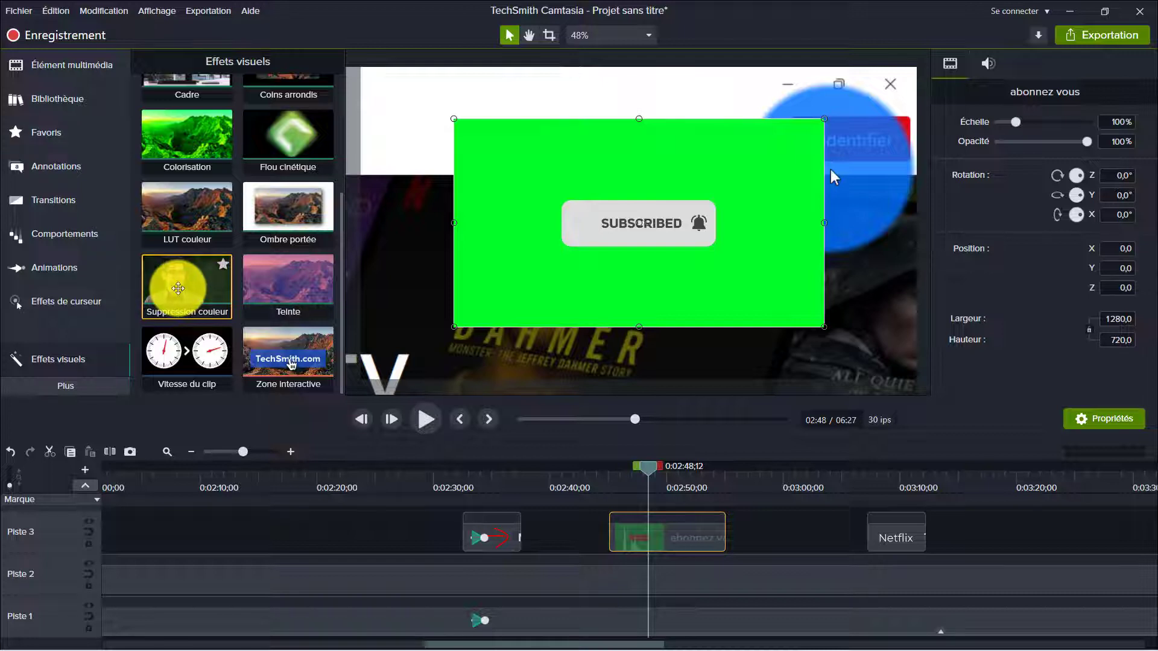
pyautogui.moveTo(178, 288); pyautogui.dragTo(660, 529)
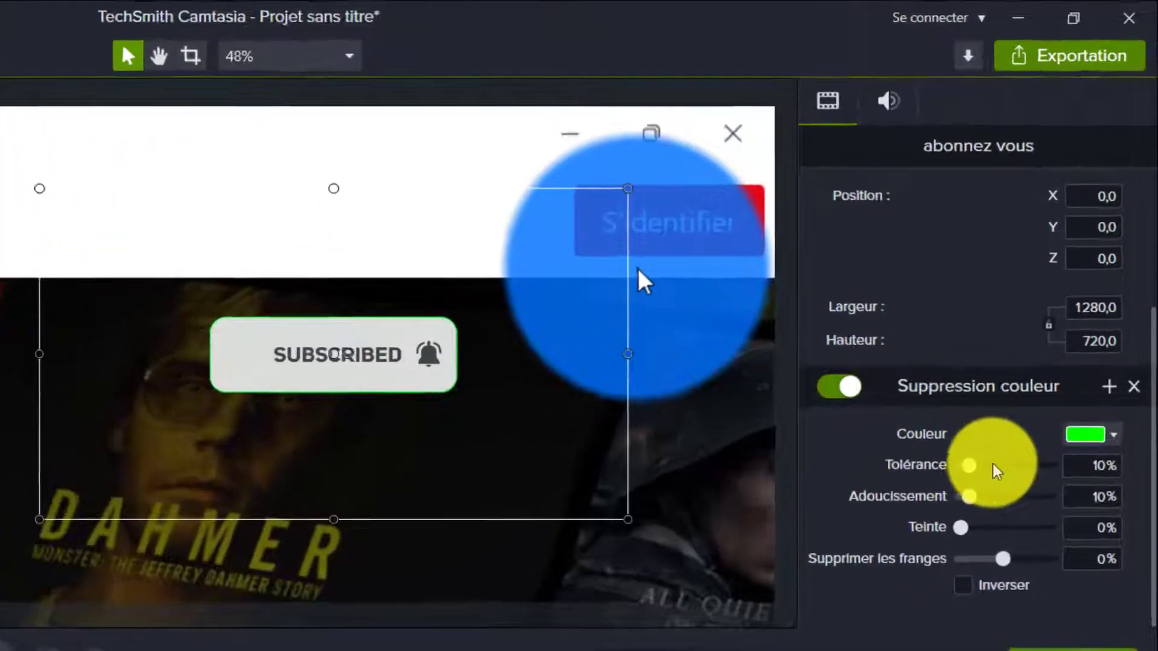
pyautogui.moveTo(1039, 293); pyautogui.dragTo(1054, 292)
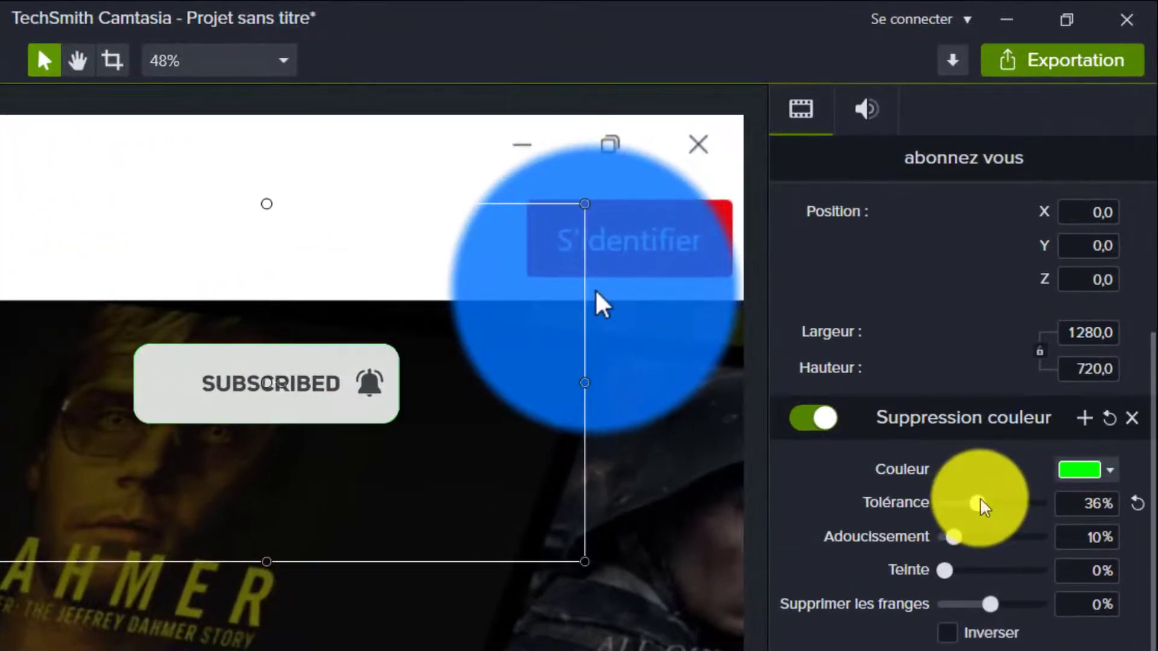
pyautogui.moveTo(980, 506); pyautogui.dragTo(992, 511)
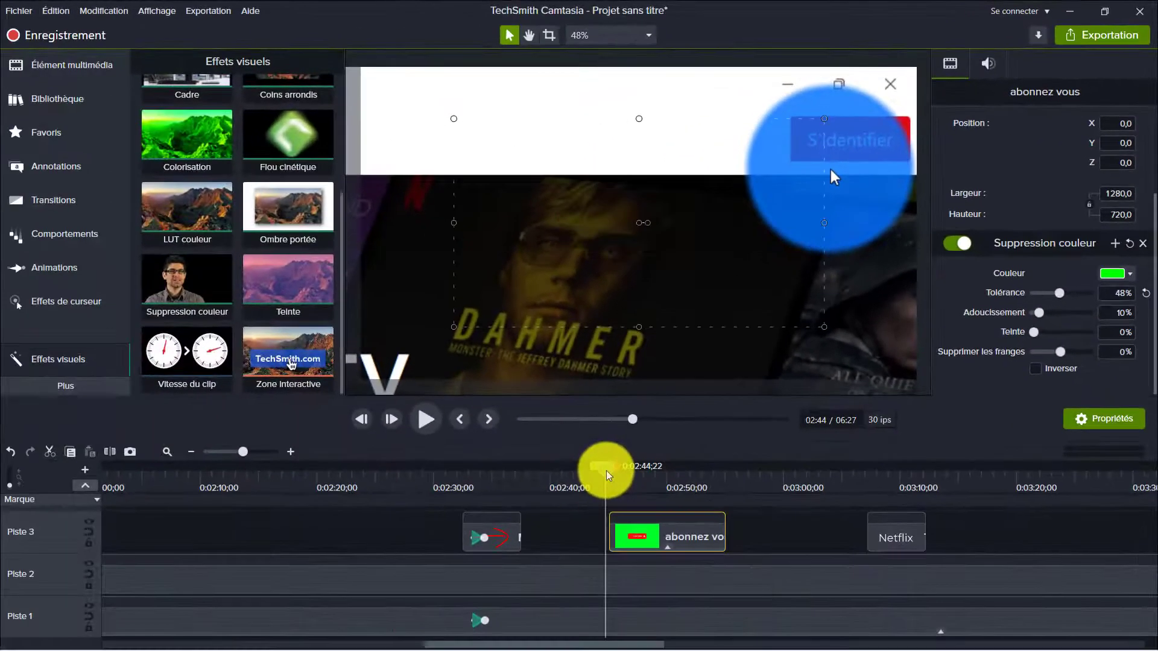
pyautogui.click(432, 416)
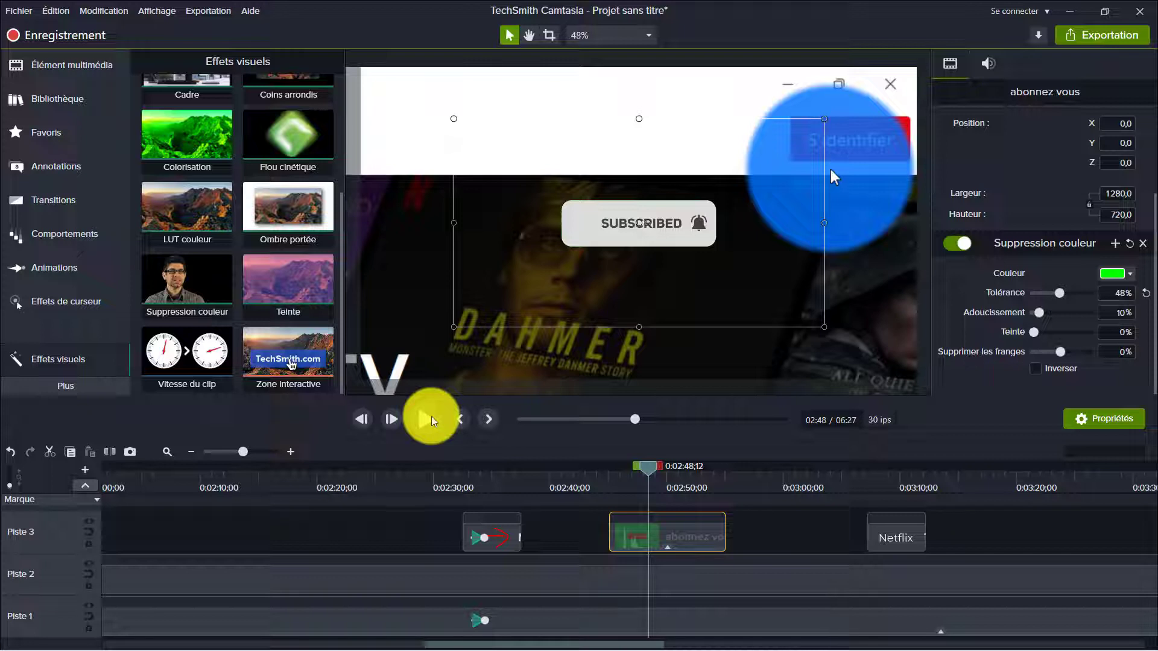
# - Open the list of additional tool categories
pyautogui.click(65, 386)
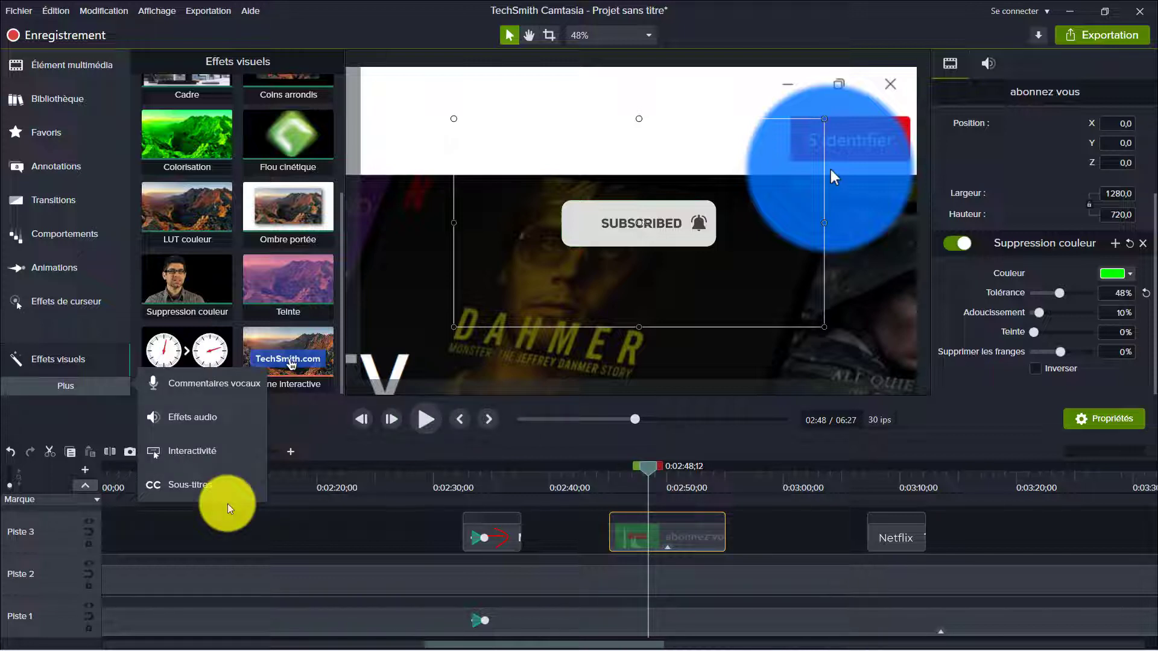